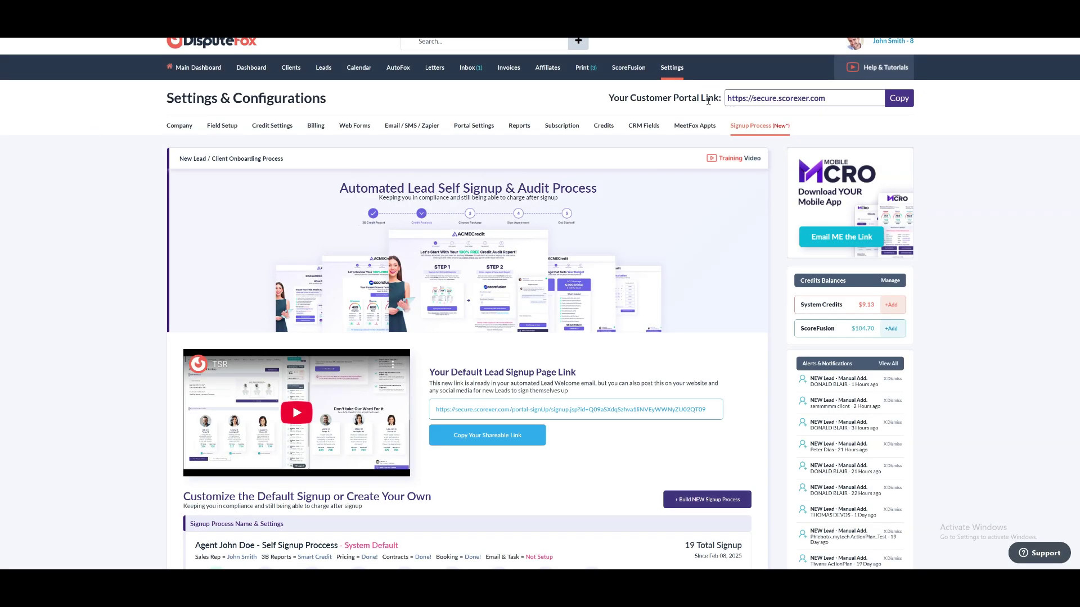
# Step: Copy the default process's signup URL and open the live signup form beside its settings
pyautogui.scroll(-2, 616, 184)
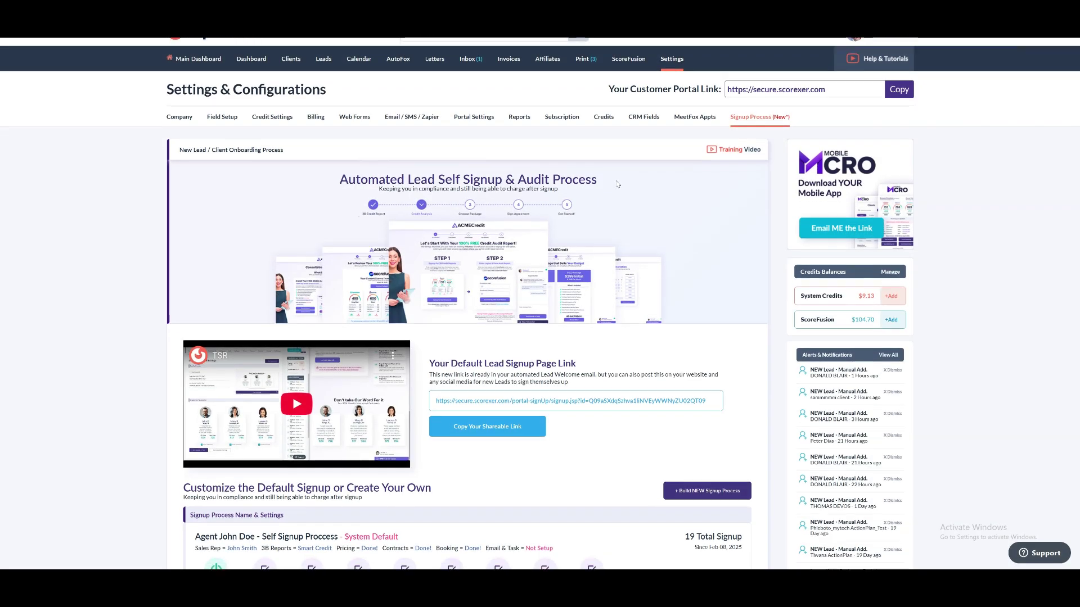
pyautogui.scroll(-4, 616, 184)
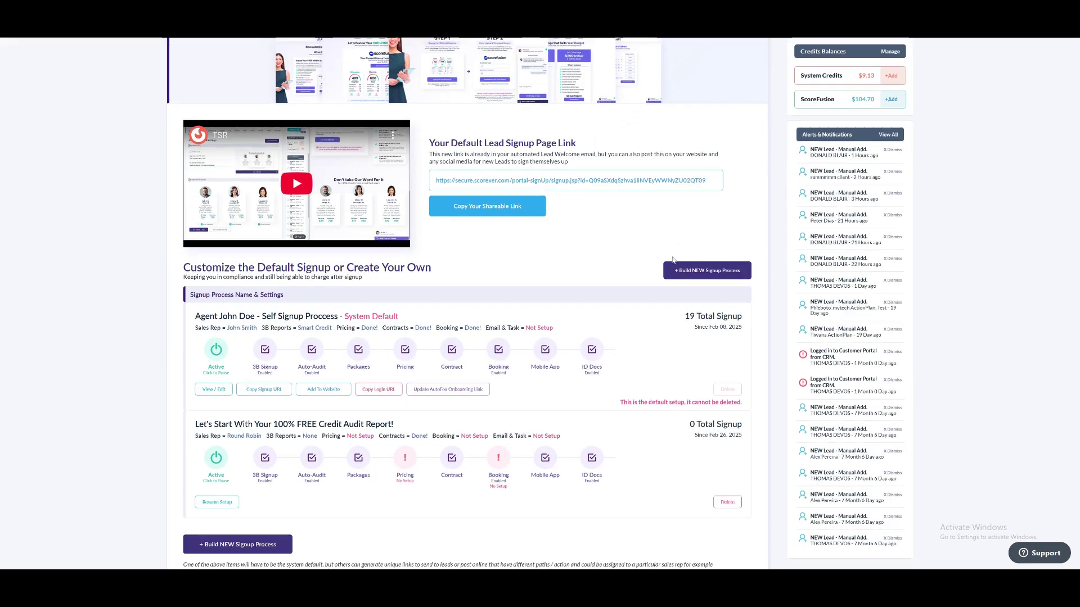
pyautogui.scroll(-1, 673, 259)
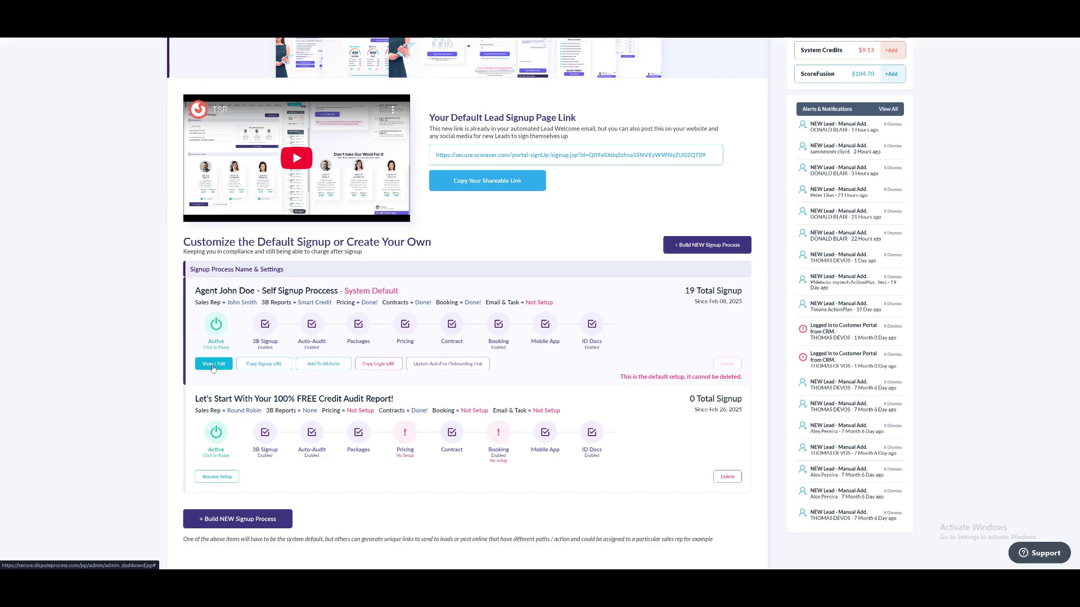
pyautogui.click(263, 364)
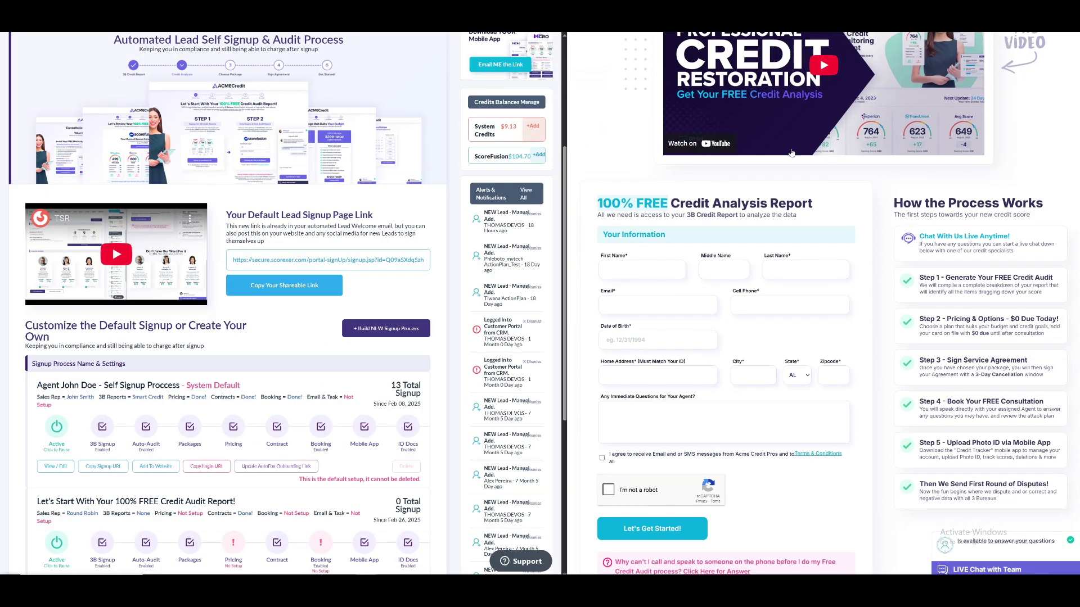
pyautogui.scroll(-2, 779, 278)
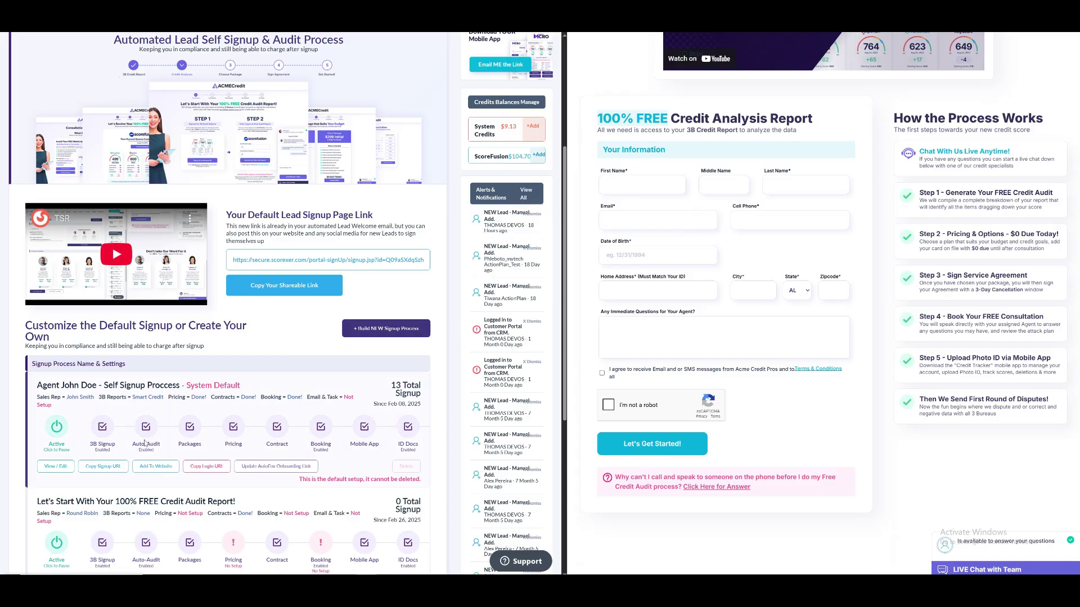
pyautogui.click(55, 467)
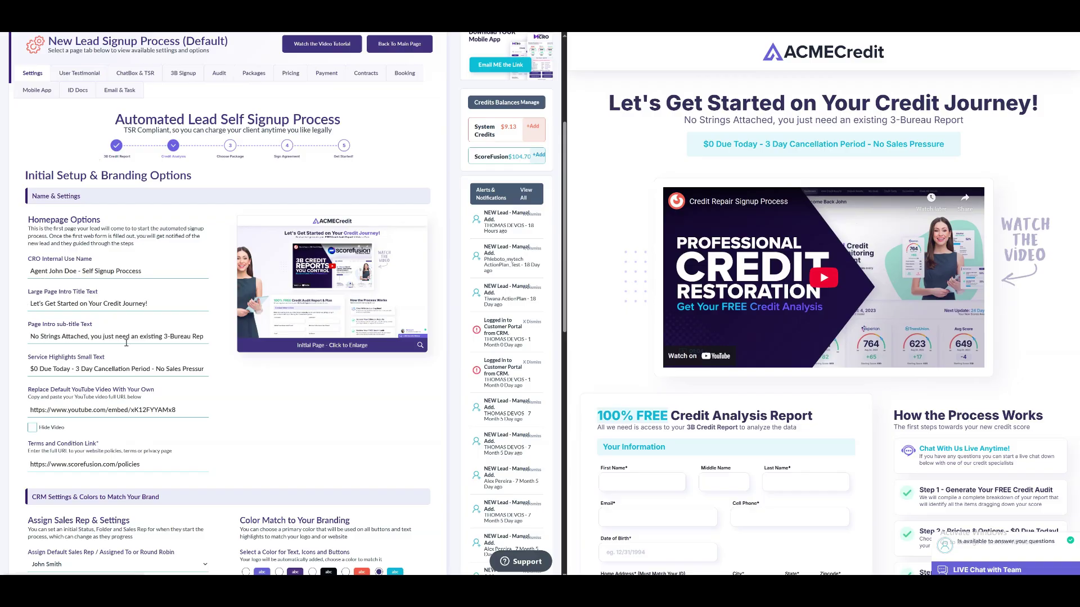
pyautogui.scroll(-1, 153, 373)
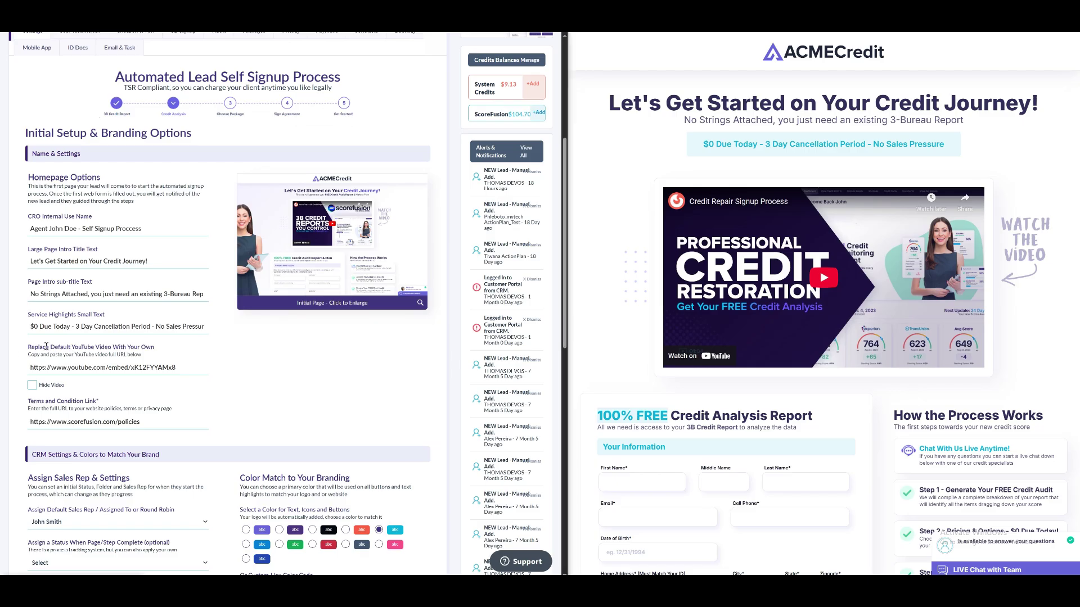
pyautogui.moveTo(28, 347); pyautogui.dragTo(155, 349)
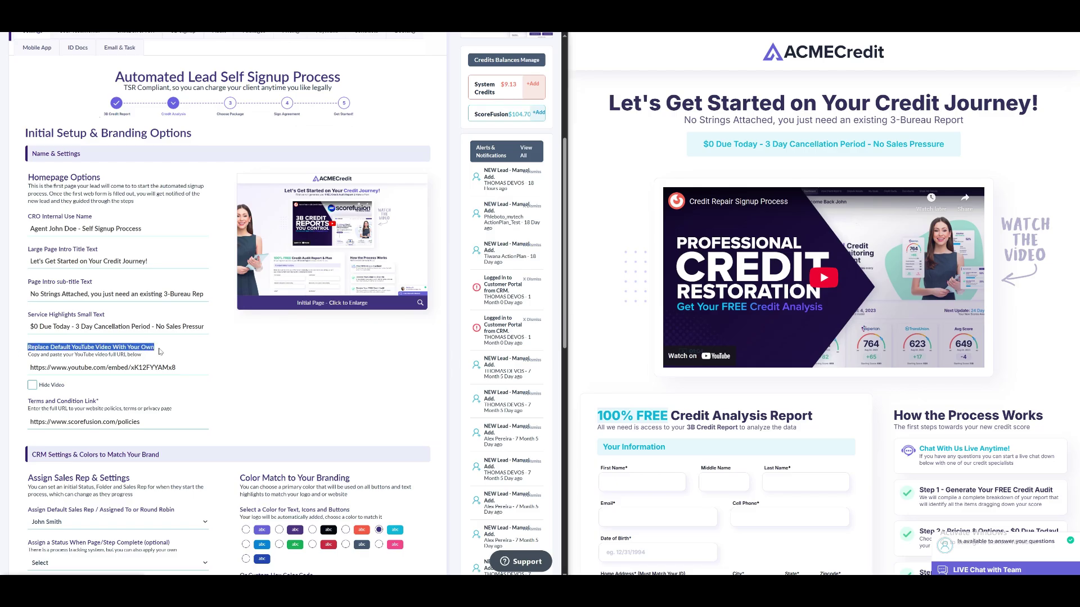
pyautogui.click(160, 351)
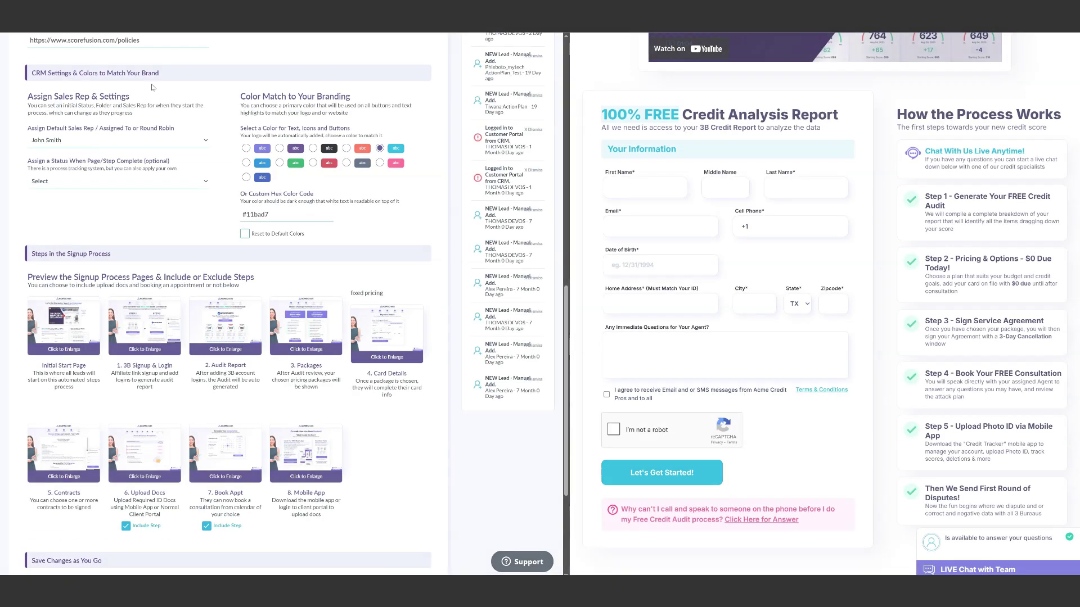
pyautogui.click(119, 147)
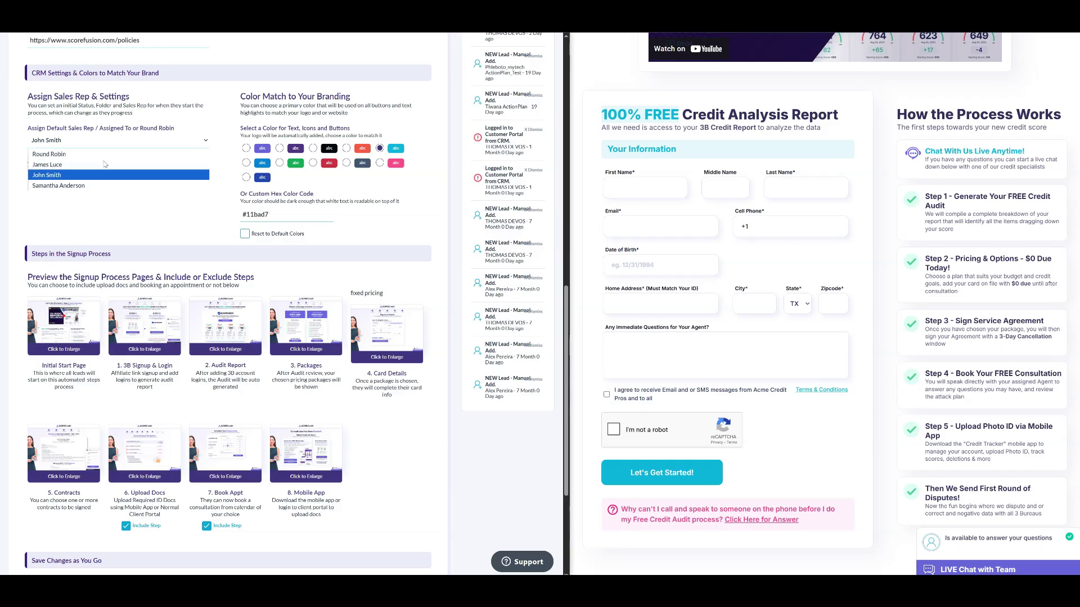
pyautogui.click(113, 195)
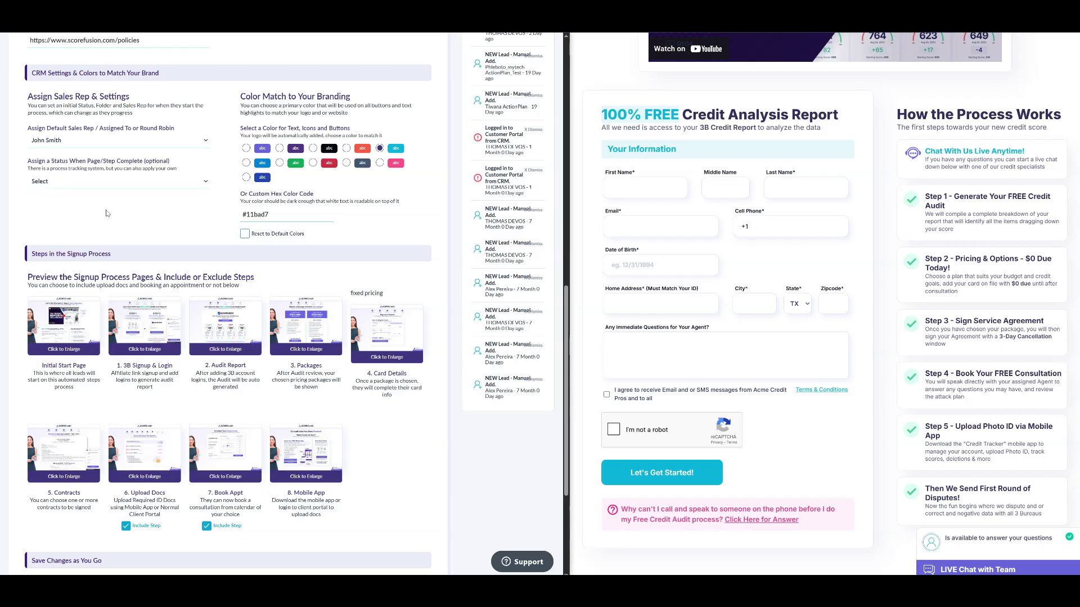
pyautogui.click(106, 182)
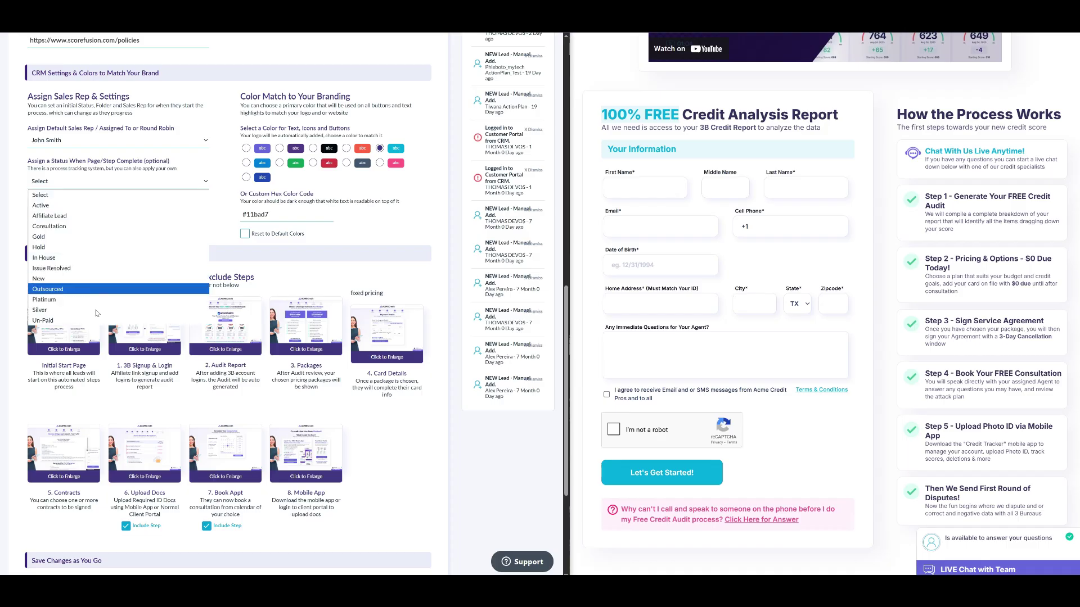
pyautogui.click(98, 191)
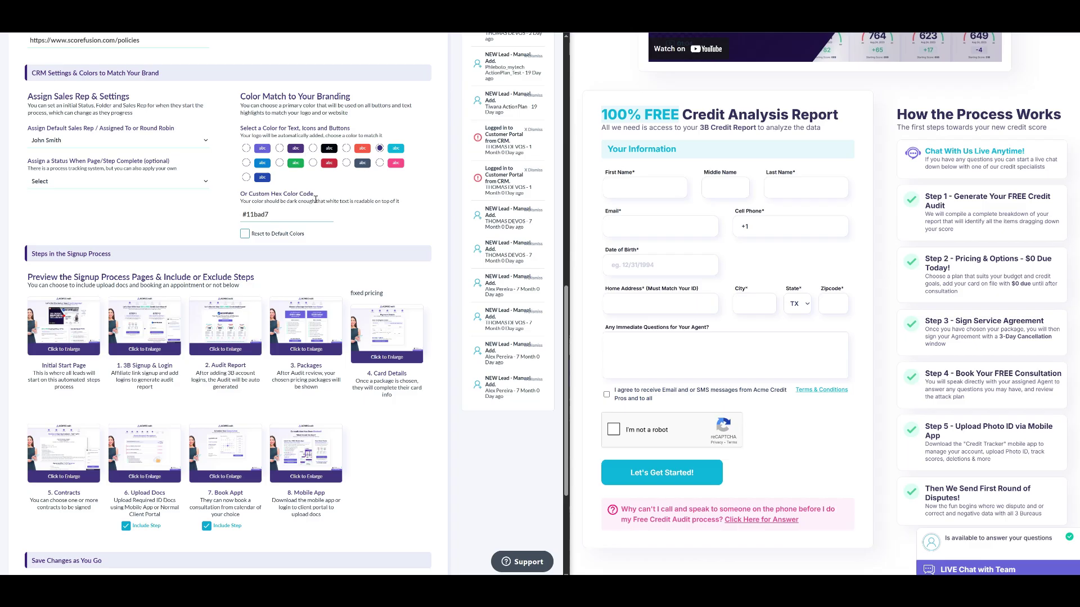
pyautogui.tripleClick(295, 211)
pyautogui.click(301, 218)
# Step: Review the signup steps 3B Signup & Login, Audit Report, Packages and Card Details
pyautogui.scroll(-1, 302, 222)
pyautogui.scroll(-1, 302, 222)
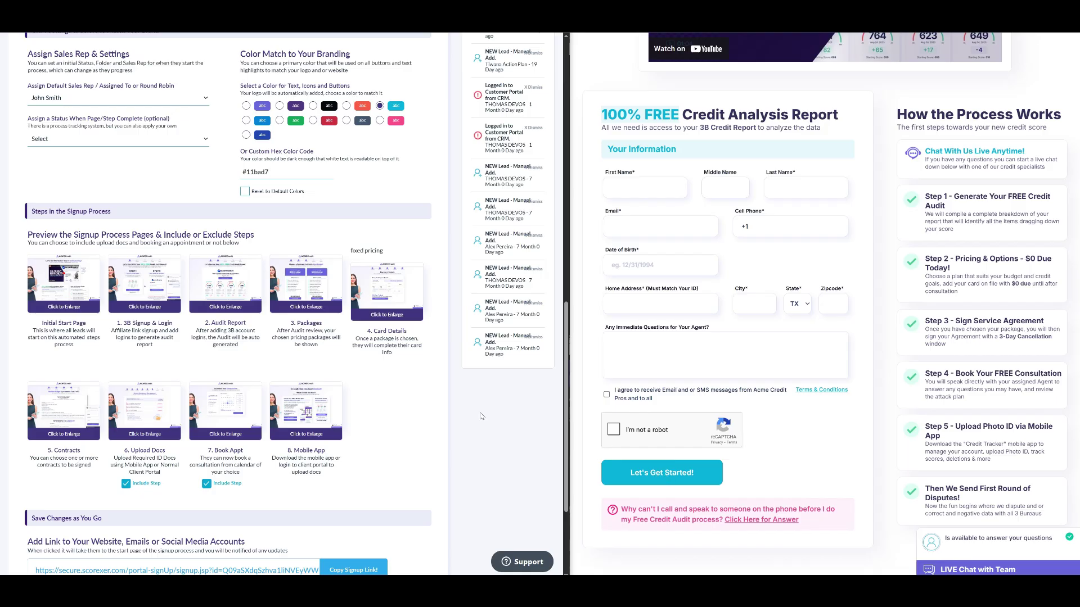
pyautogui.tripleClick(147, 321)
pyautogui.doubleClick(237, 324)
pyautogui.doubleClick(309, 323)
pyautogui.tripleClick(388, 331)
pyautogui.click(388, 356)
pyautogui.scroll(-3, 213, 489)
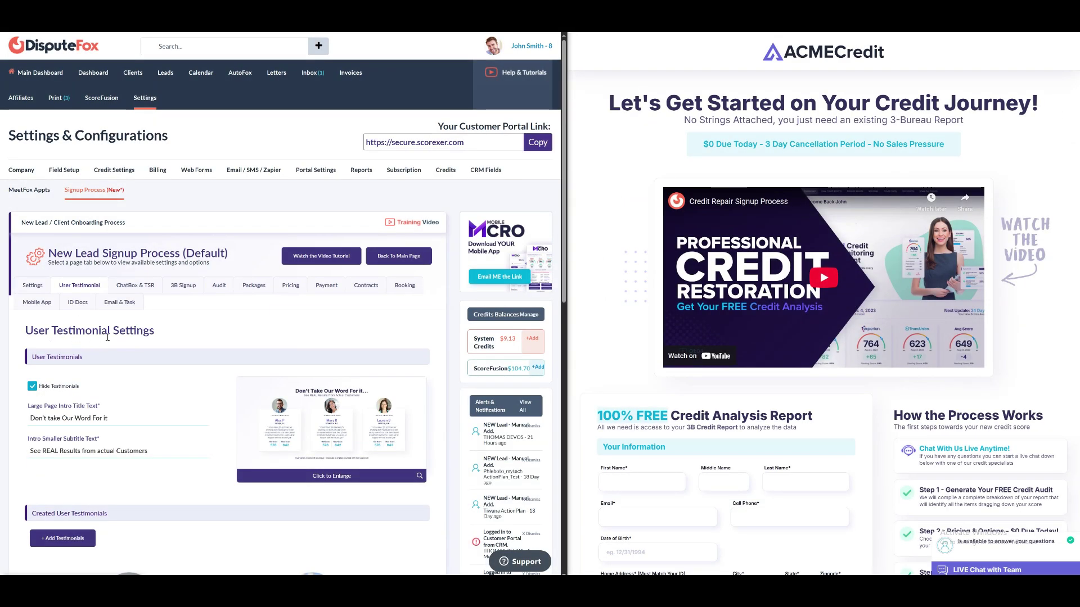
# Step: Open the first testimonial for editing, then cancel without saving changes
pyautogui.scroll(-3, 115, 347)
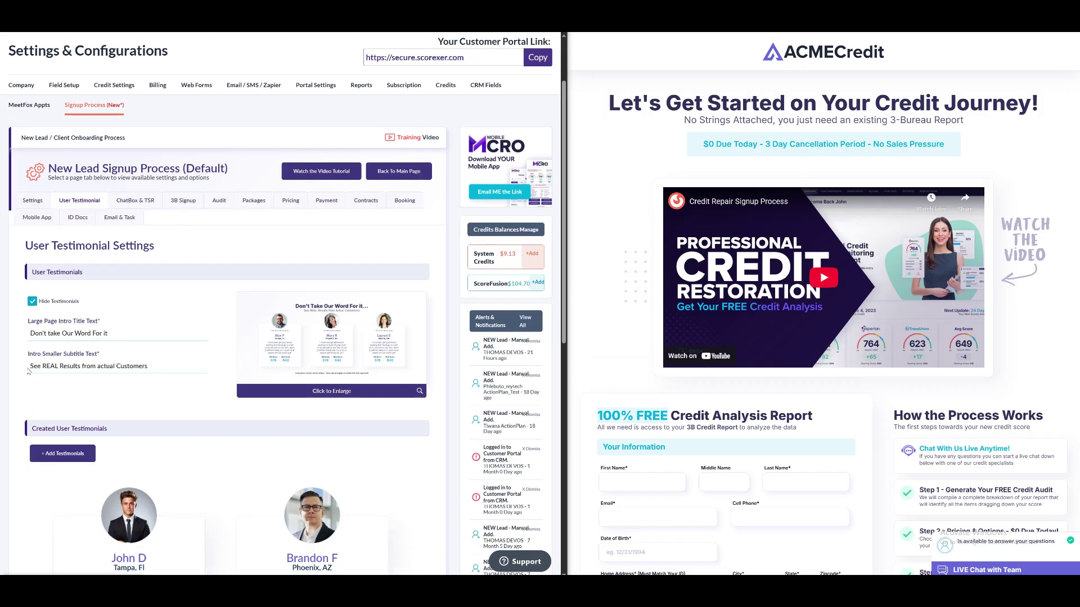
pyautogui.scroll(-1, 145, 377)
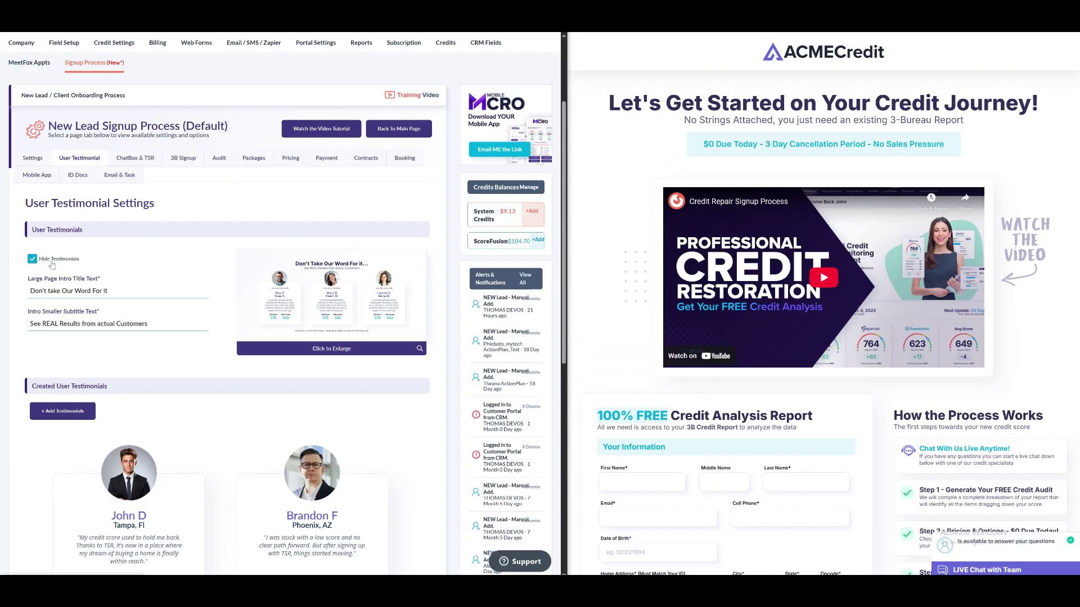
pyautogui.scroll(-3, 66, 268)
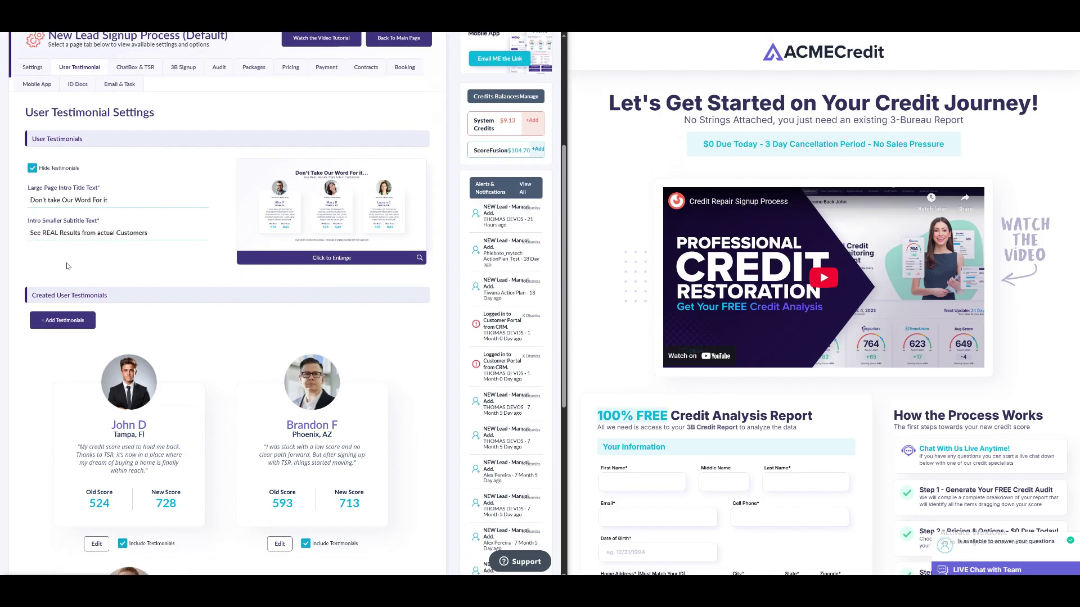
pyautogui.click(141, 395)
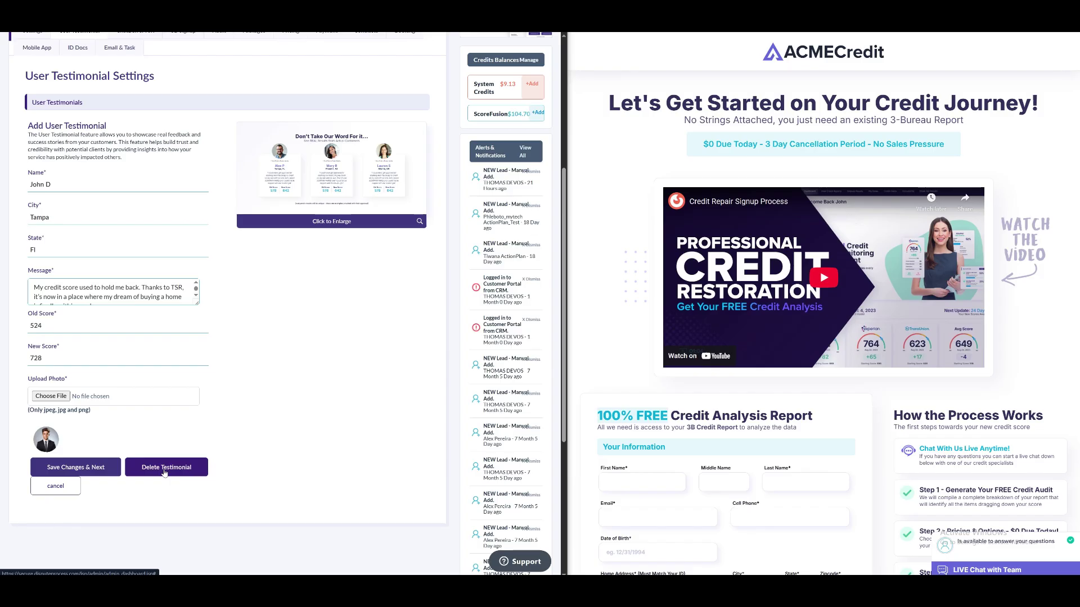
pyautogui.click(70, 490)
pyautogui.scroll(-3, 211, 389)
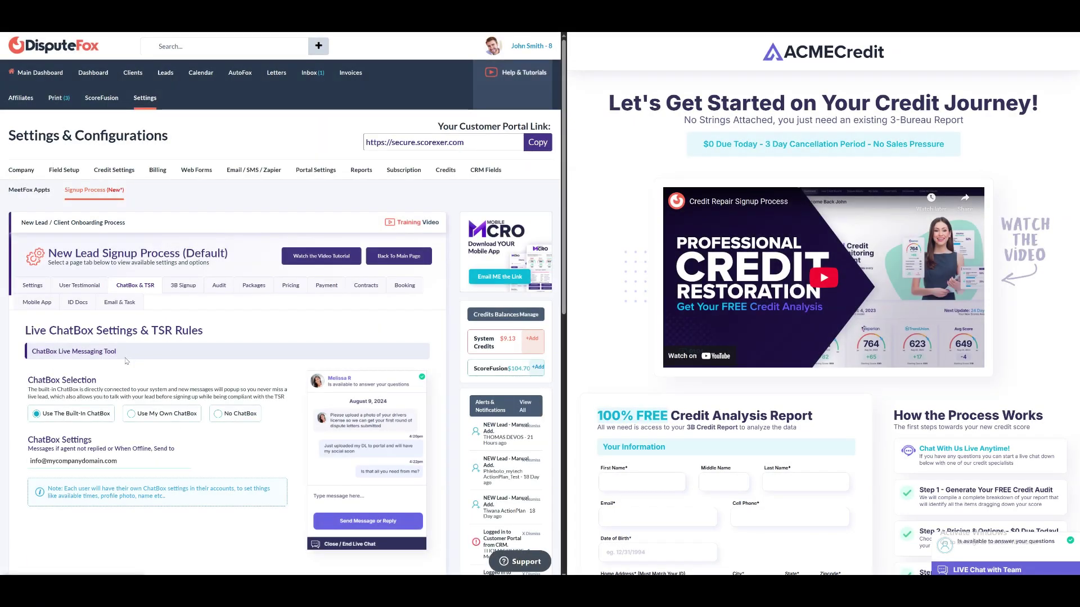
# Step: Open the live chat widget on the signup form
pyautogui.scroll(-1, 120, 361)
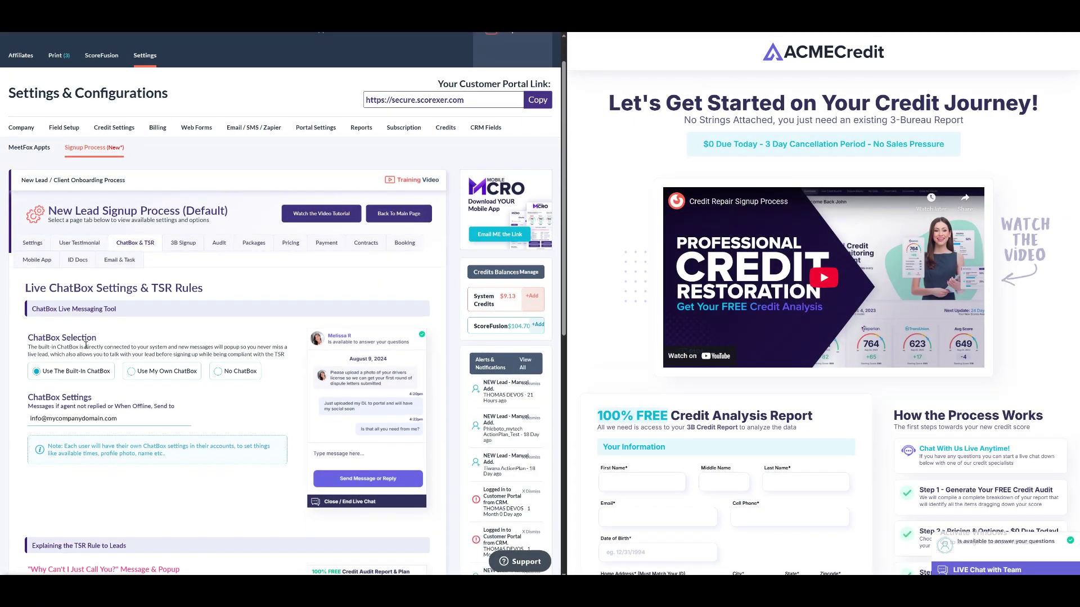
pyautogui.scroll(-1, 86, 345)
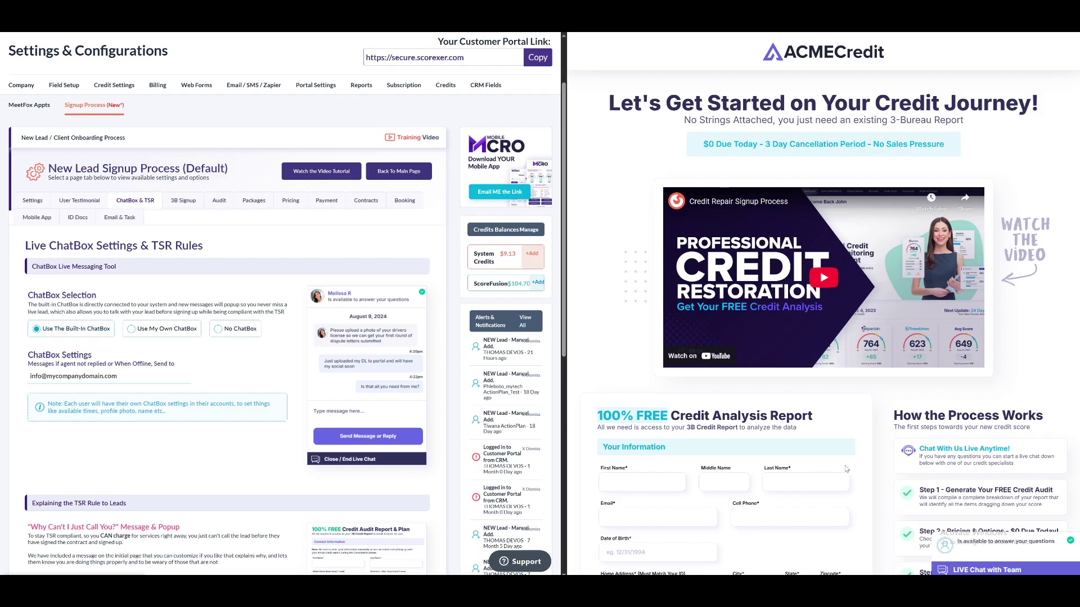
pyautogui.click(997, 570)
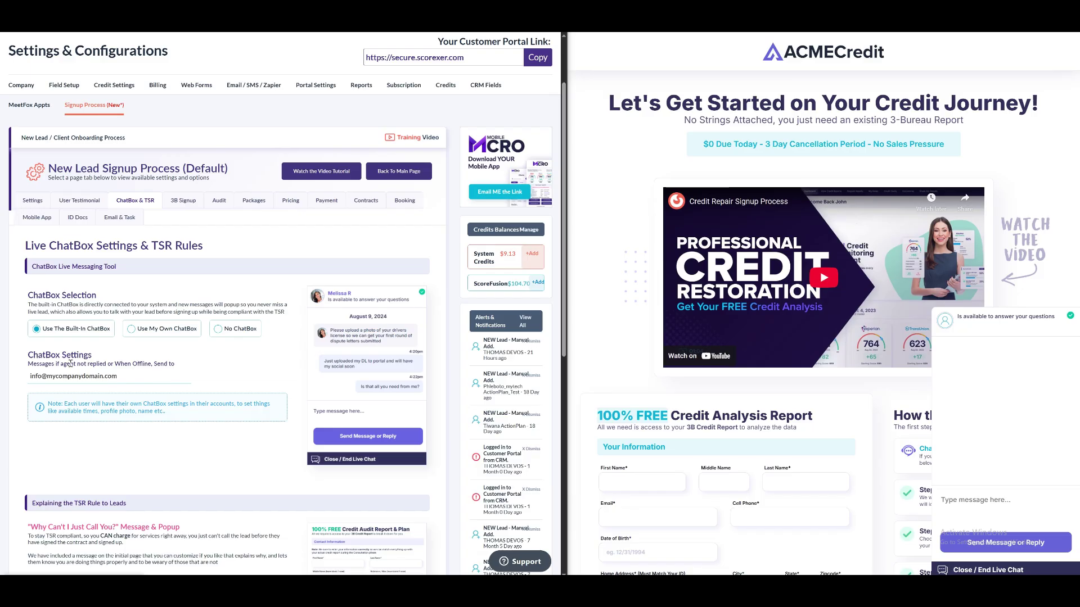
# Step: Reveal the signup page's answer on why leads can't call before signing up
pyautogui.scroll(-2, 111, 367)
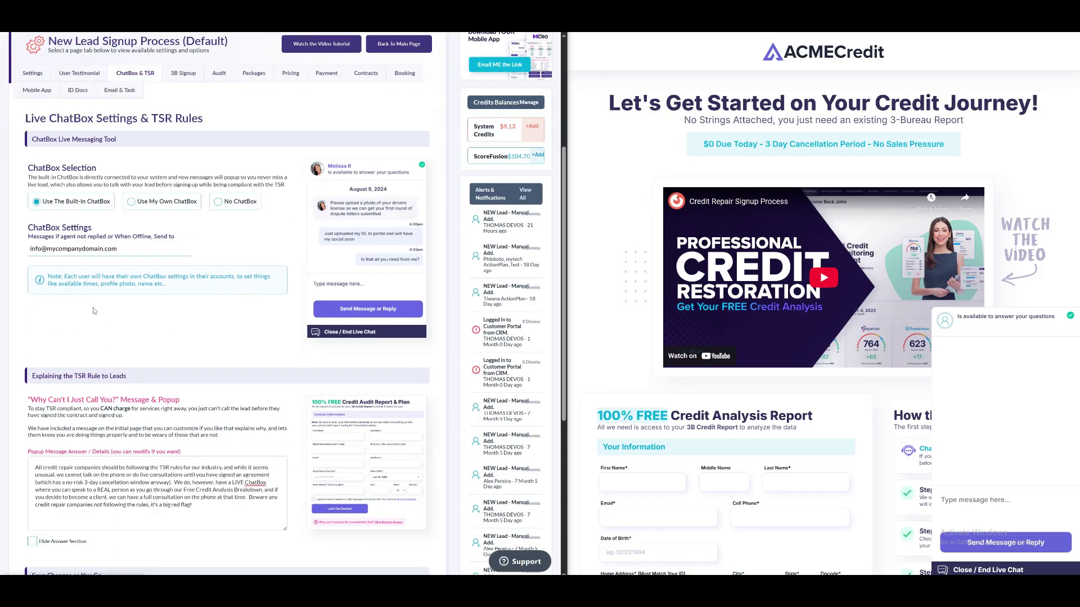
pyautogui.scroll(-5, 682, 369)
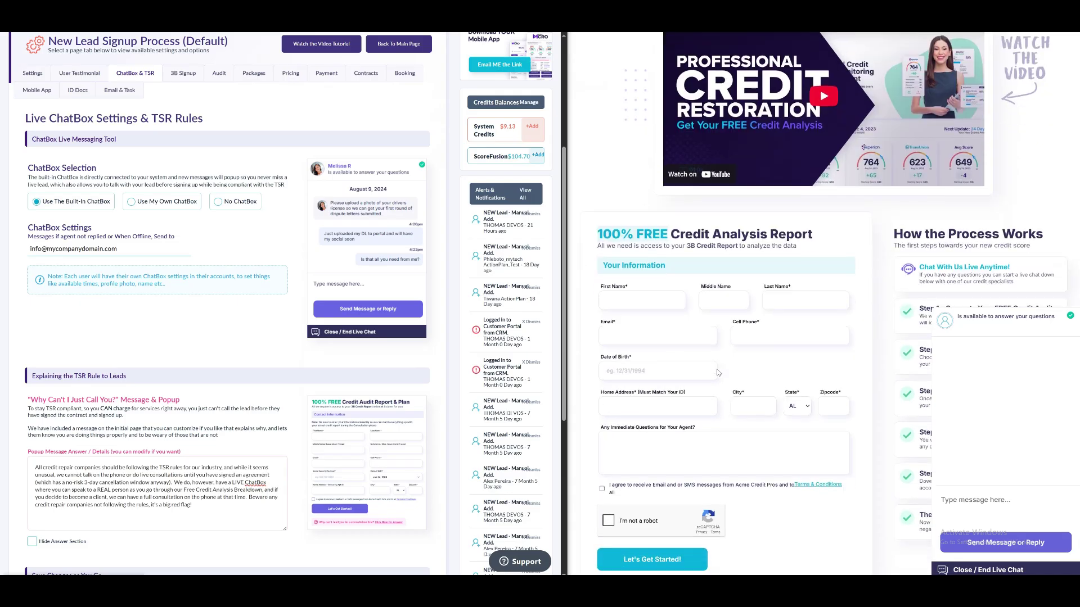
pyautogui.scroll(-1, 717, 373)
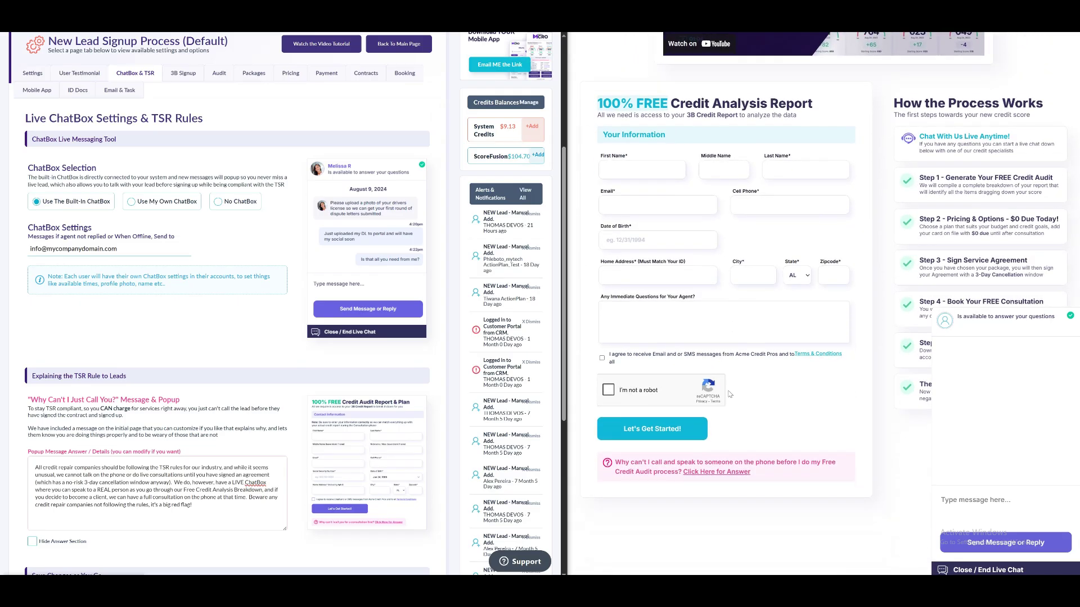
pyautogui.click(724, 472)
pyautogui.scroll(-1, 331, 378)
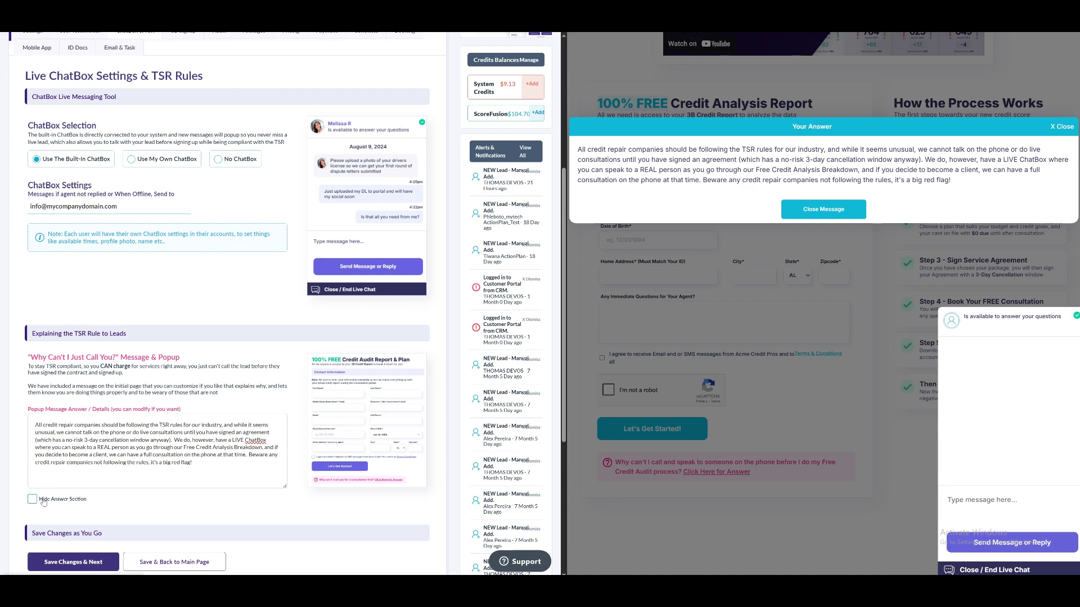
pyautogui.scroll(-1, 39, 510)
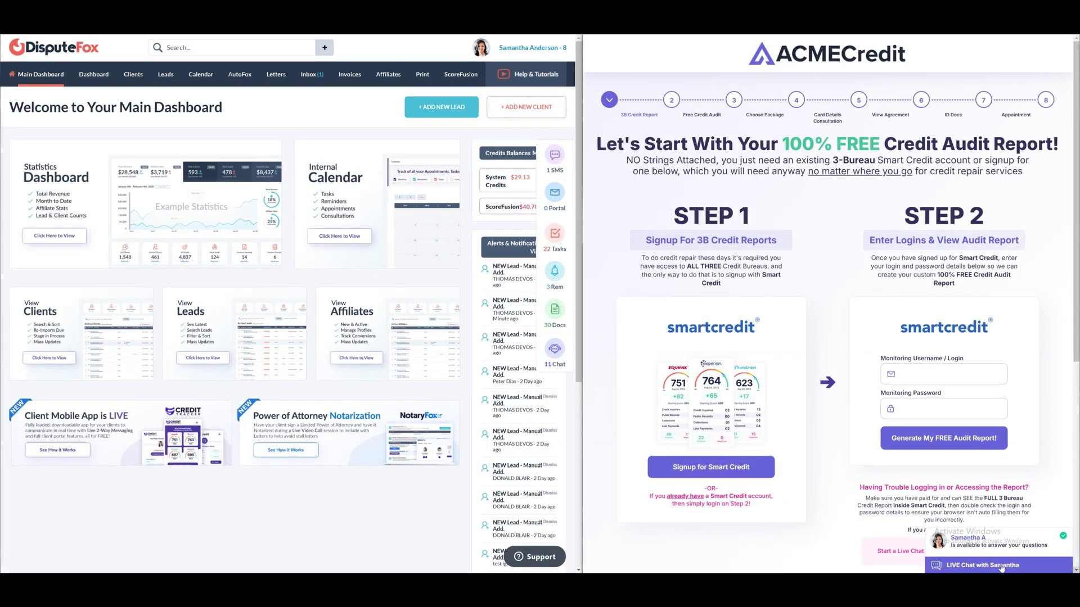
# Step: Send 'Hello' from the signup chat and reply 'Hi! how may i help you?' as the agent
pyautogui.write('H')
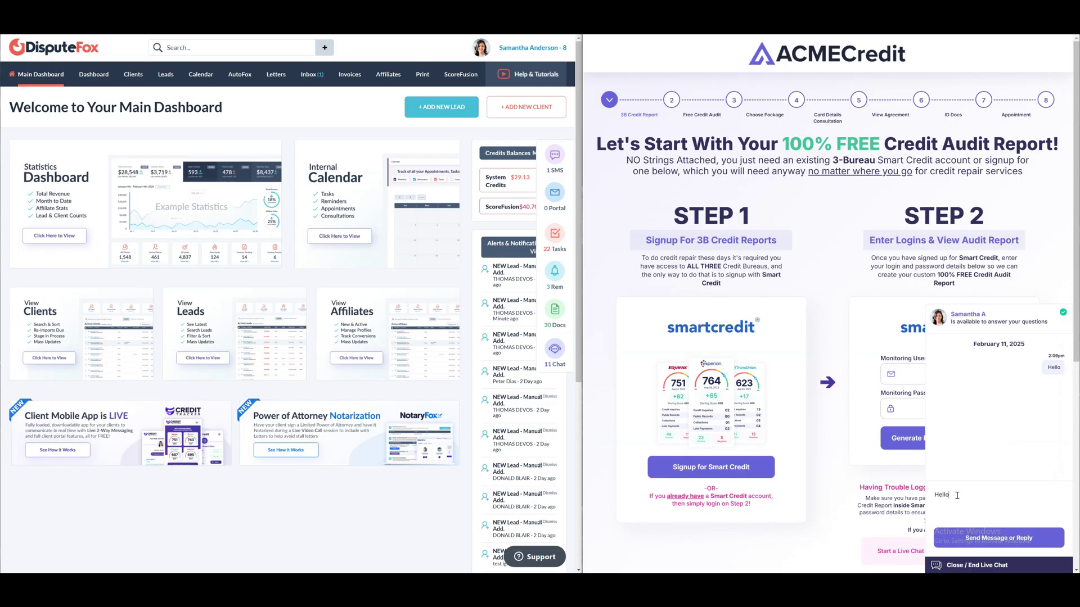
pyautogui.write('ello')
pyautogui.press('Return')
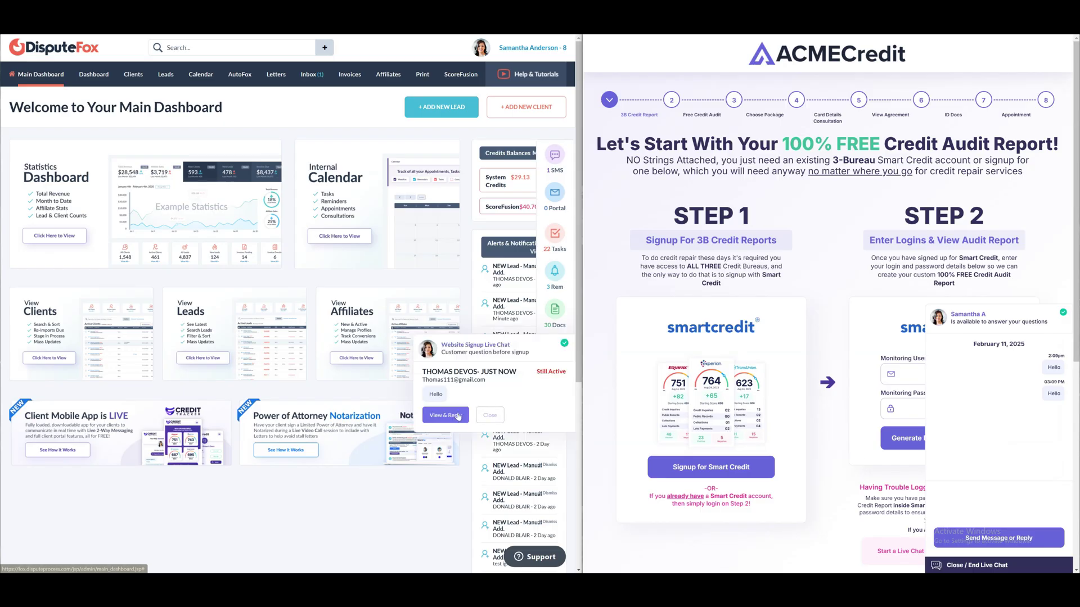
pyautogui.click(458, 416)
pyautogui.click(316, 257)
pyautogui.write('H')
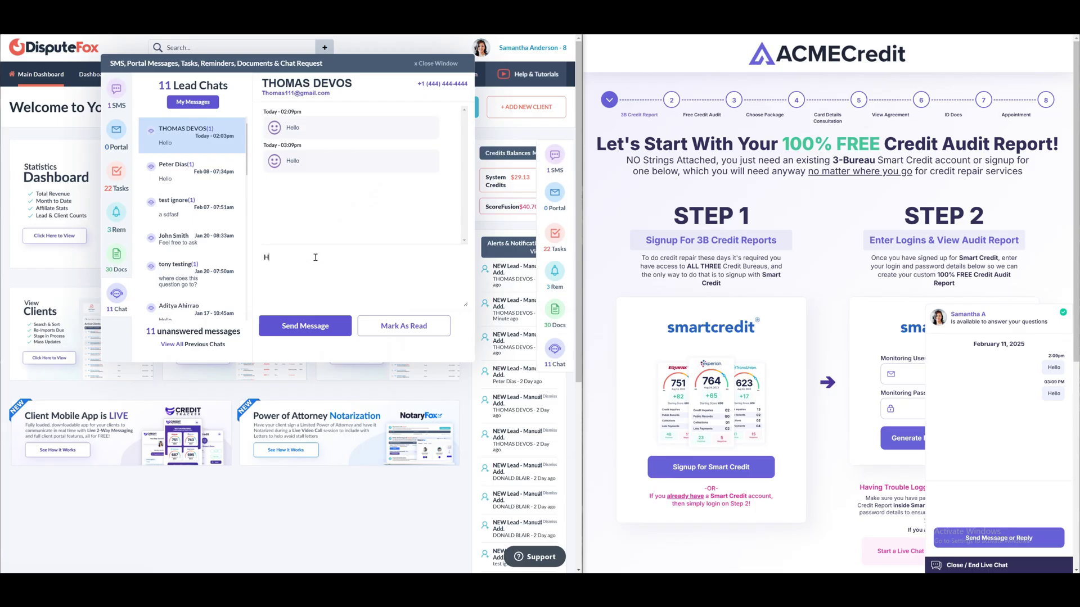
pyautogui.write('i! how may i help you?')
pyautogui.press('Return')
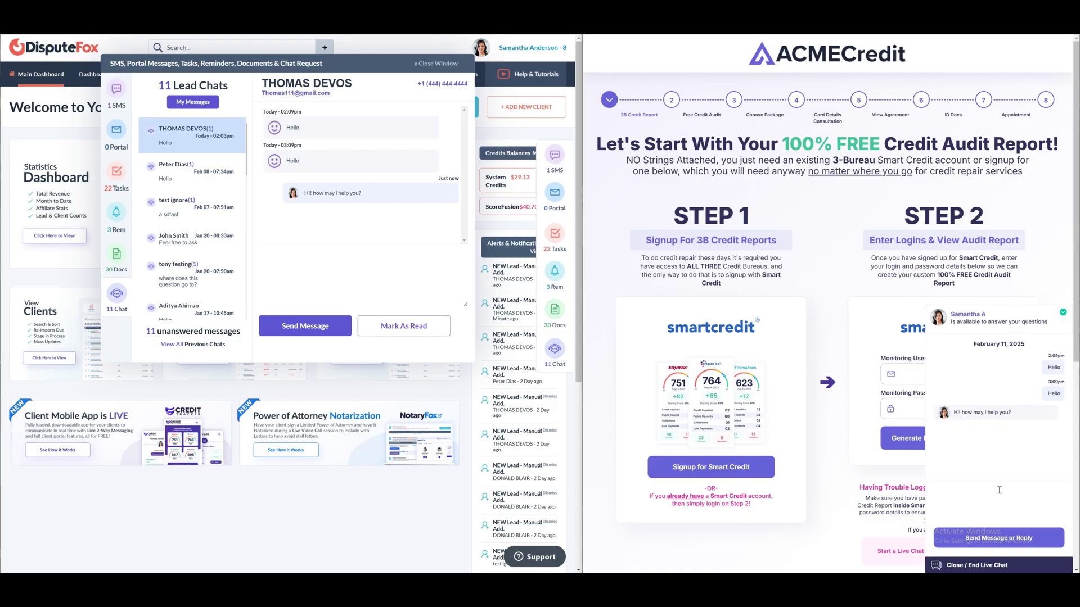
# Step: Send the visitor's 'I have a quick doubt' and draft the agent reply 'Feel free to ask.'
pyautogui.click(999, 490)
pyautogui.write('I have a quick doubt')
pyautogui.press('Return')
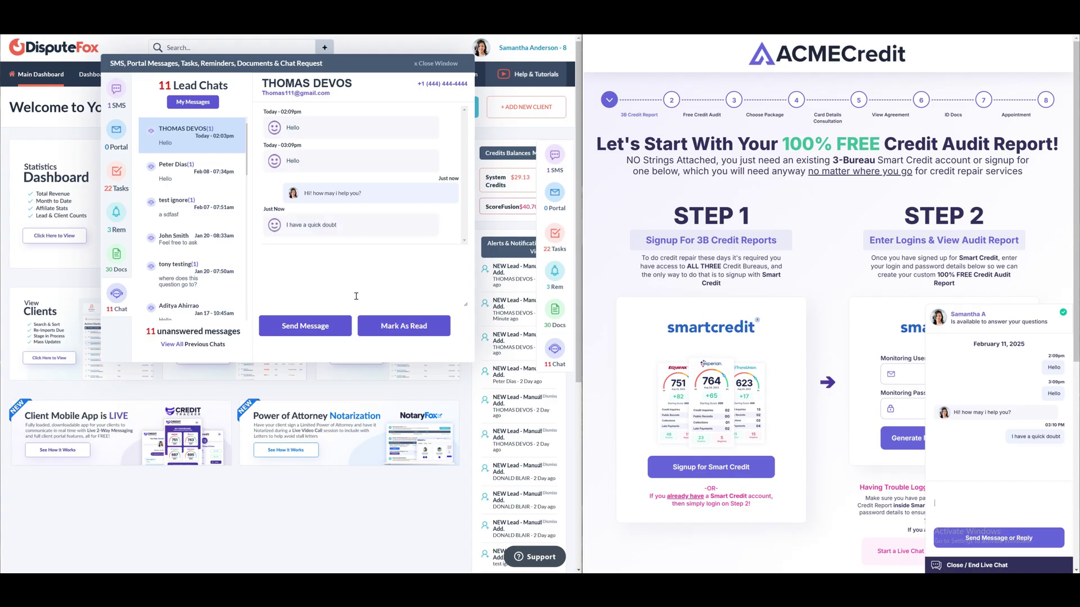
pyautogui.click(341, 270)
pyautogui.write('Feel free to as')
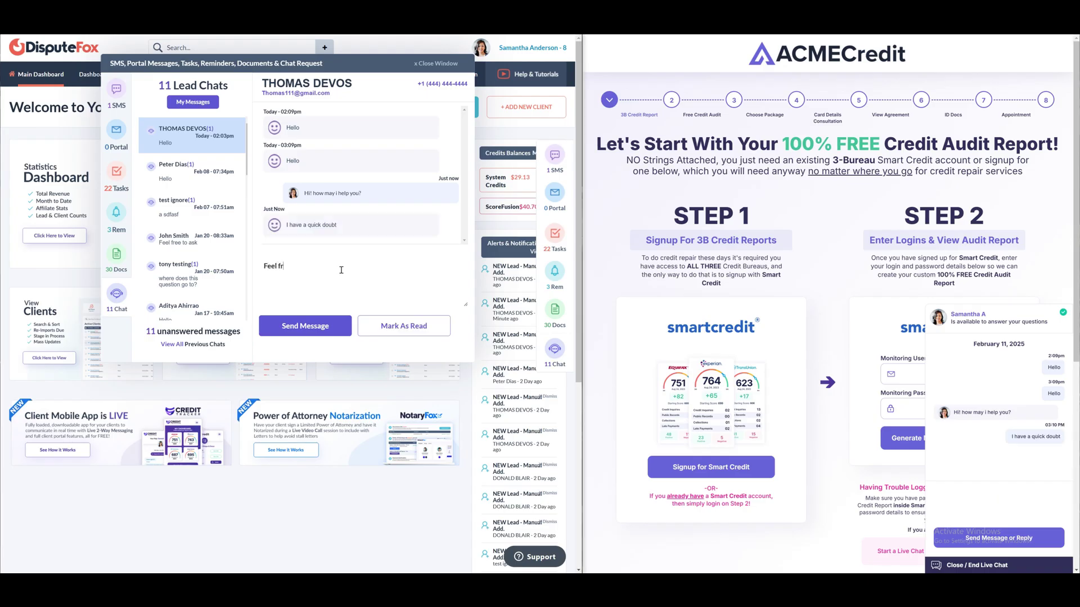
pyautogui.write('k.')
# Step: Send the agent's reply 'Feel free to ask.' to the lead
pyautogui.press('Return')
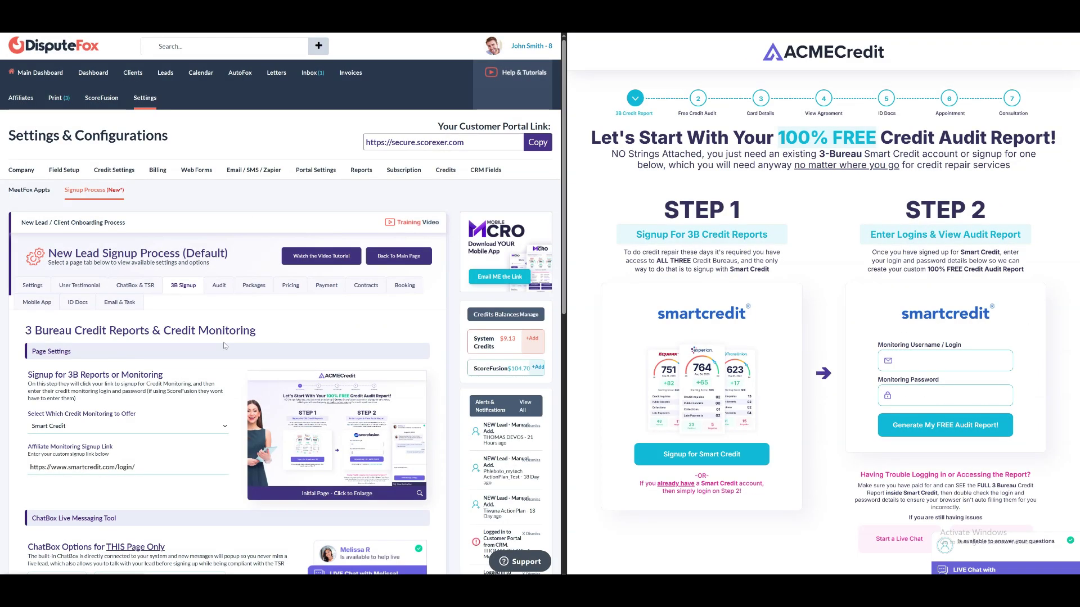
pyautogui.scroll(-1, 223, 342)
pyautogui.scroll(-1, 121, 350)
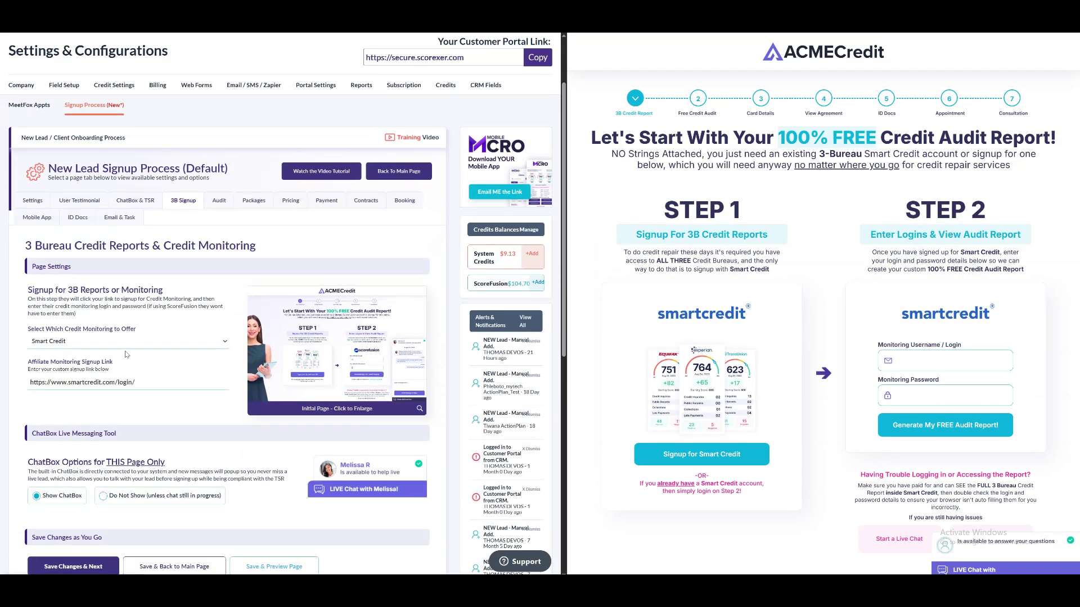
# Step: Keep Smart Credit as the 3B credit monitoring offer and check its affiliate signup link
pyautogui.click(110, 343)
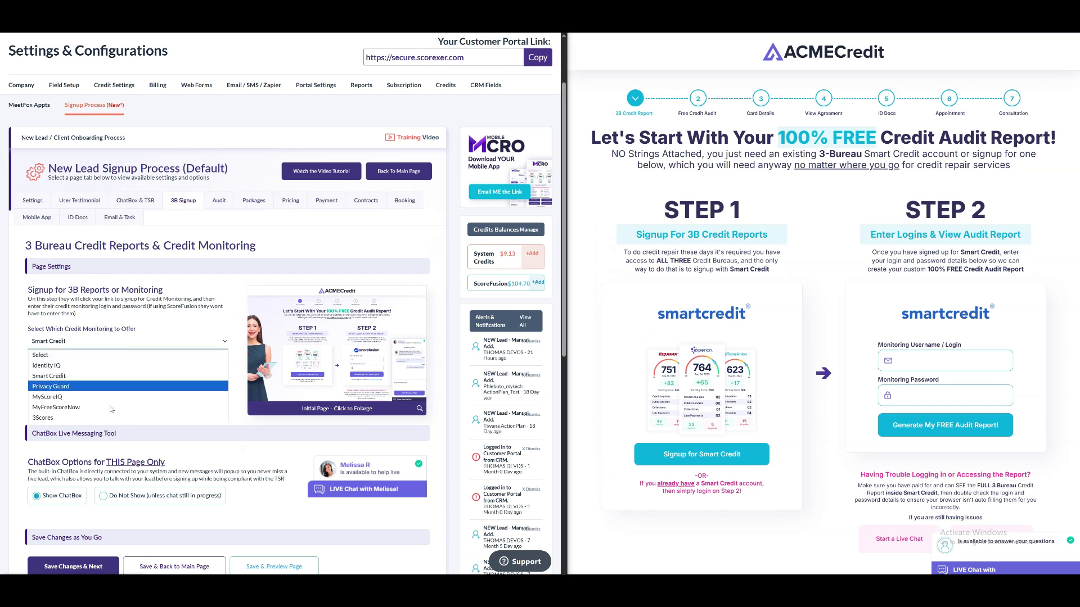
pyautogui.click(118, 348)
pyautogui.click(123, 344)
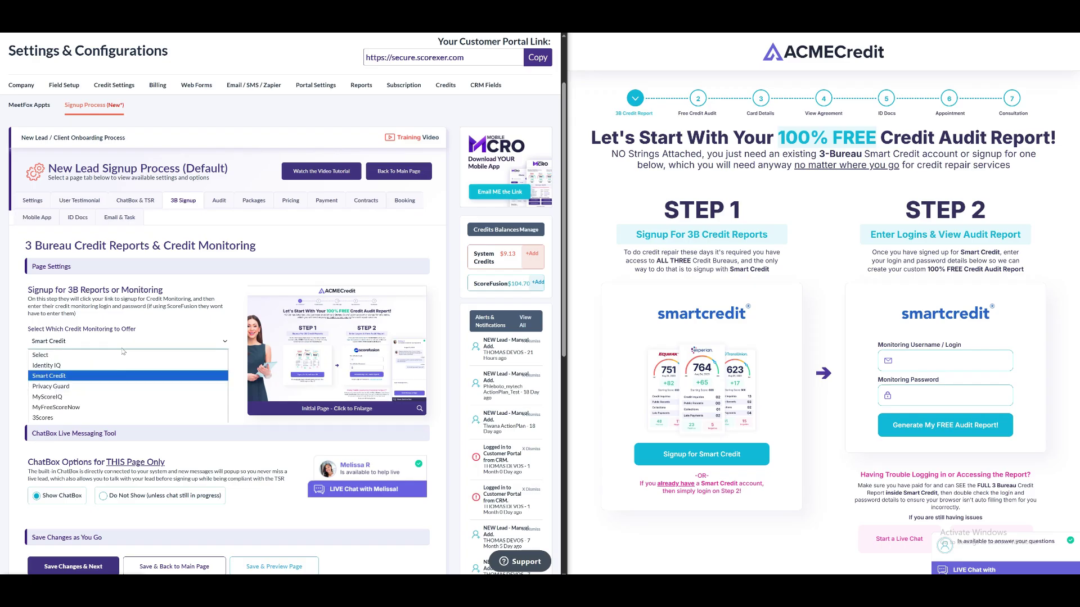
pyautogui.click(123, 349)
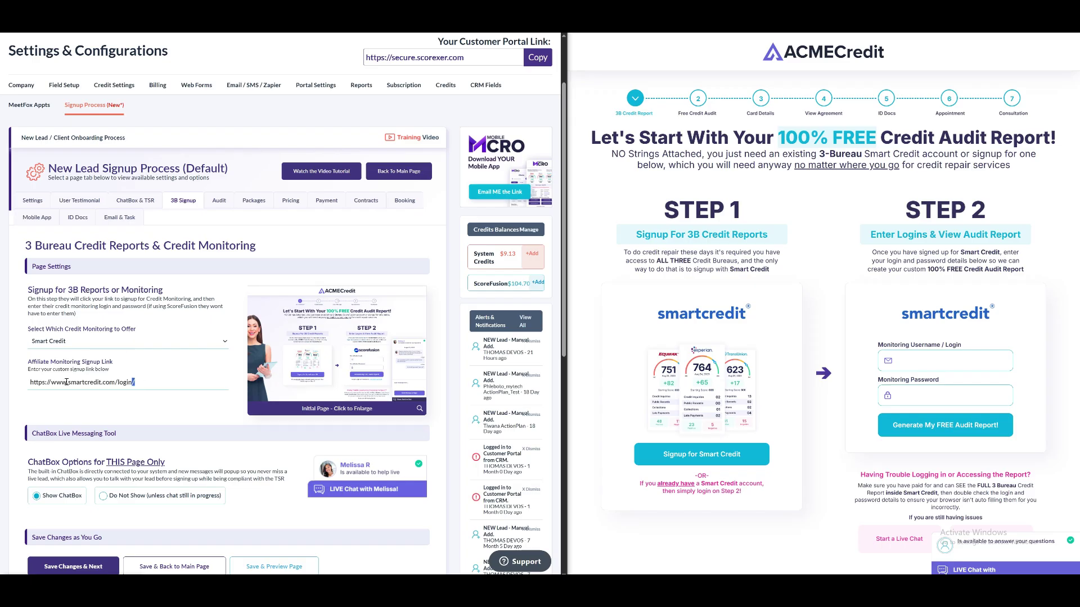
pyautogui.moveTo(67, 382); pyautogui.dragTo(25, 384)
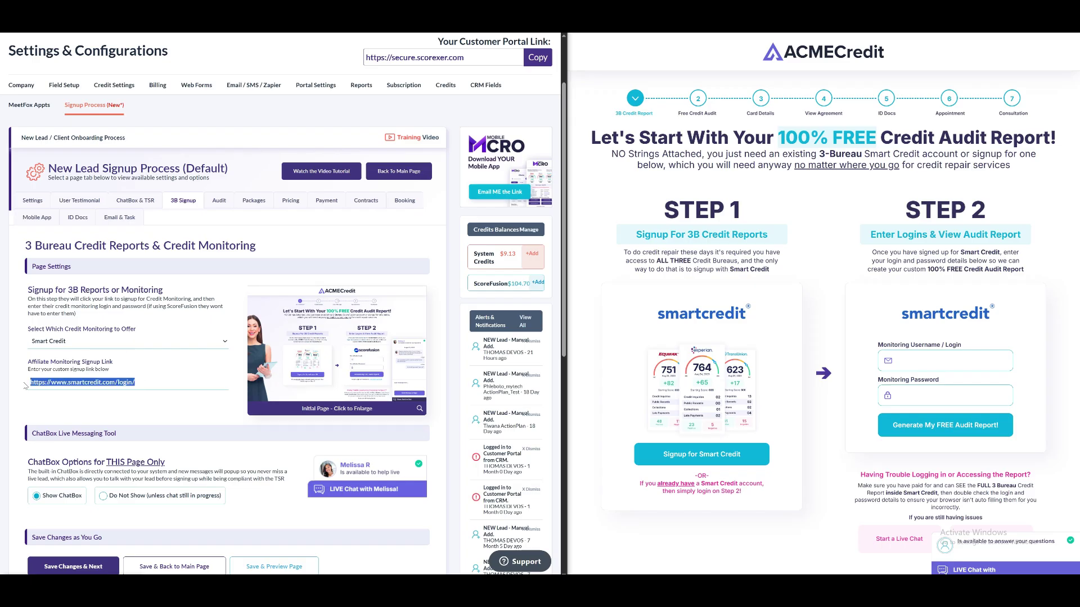
pyautogui.click(152, 381)
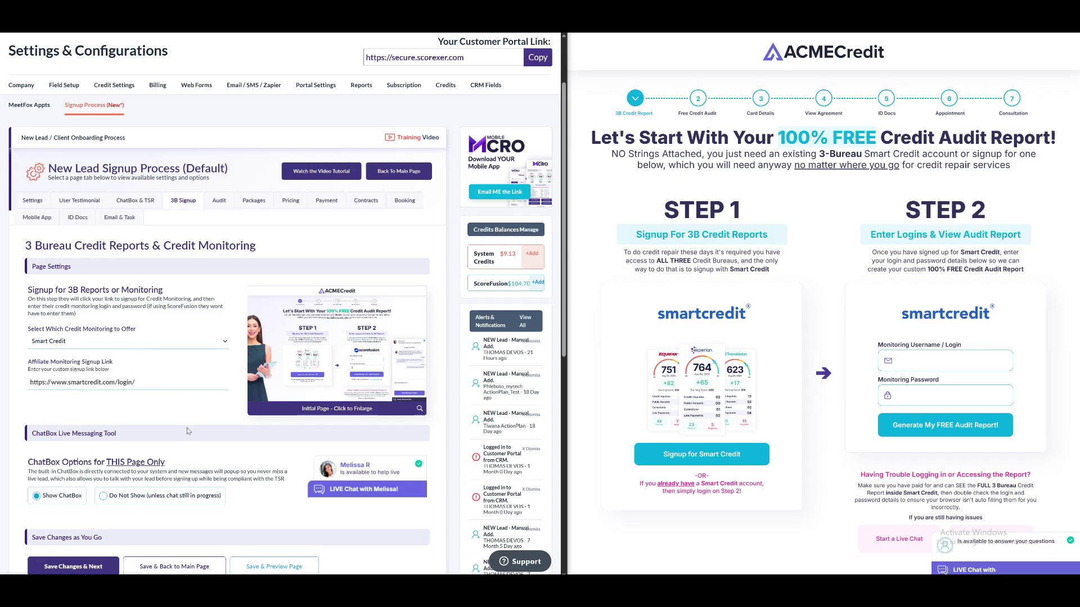
pyautogui.scroll(-3, 189, 430)
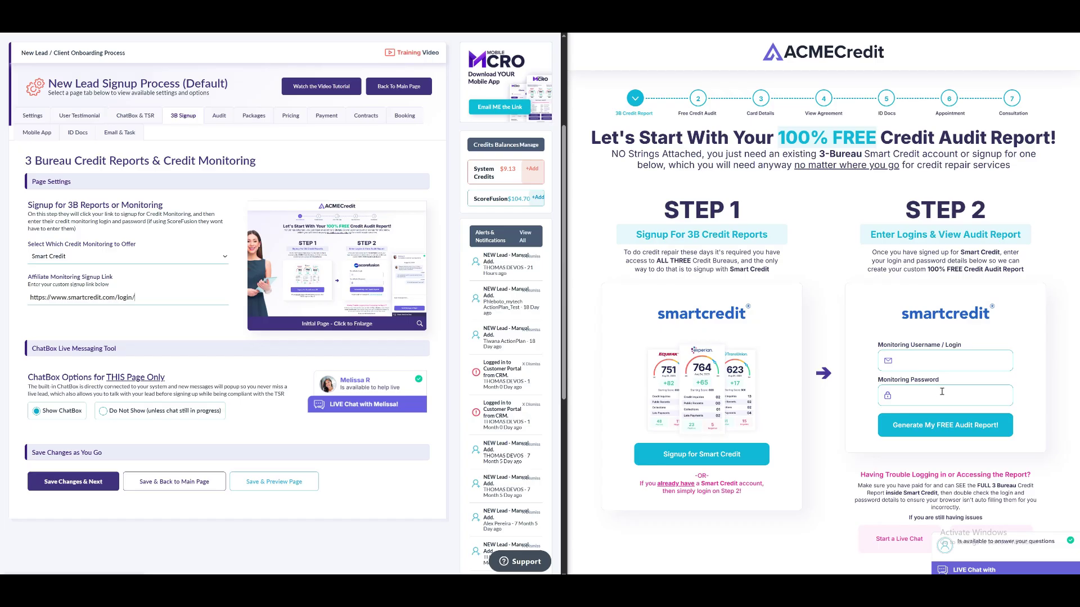
pyautogui.scroll(-1, 938, 393)
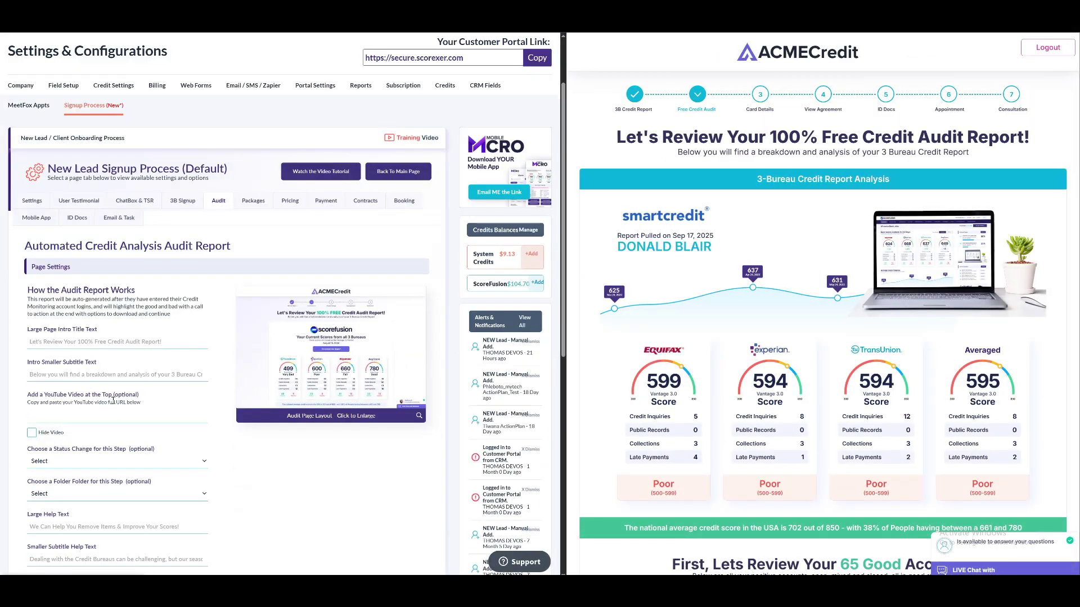
# Step: Review the audit report preview, then save the Audit step and continue to Packages
pyautogui.scroll(-2, 113, 399)
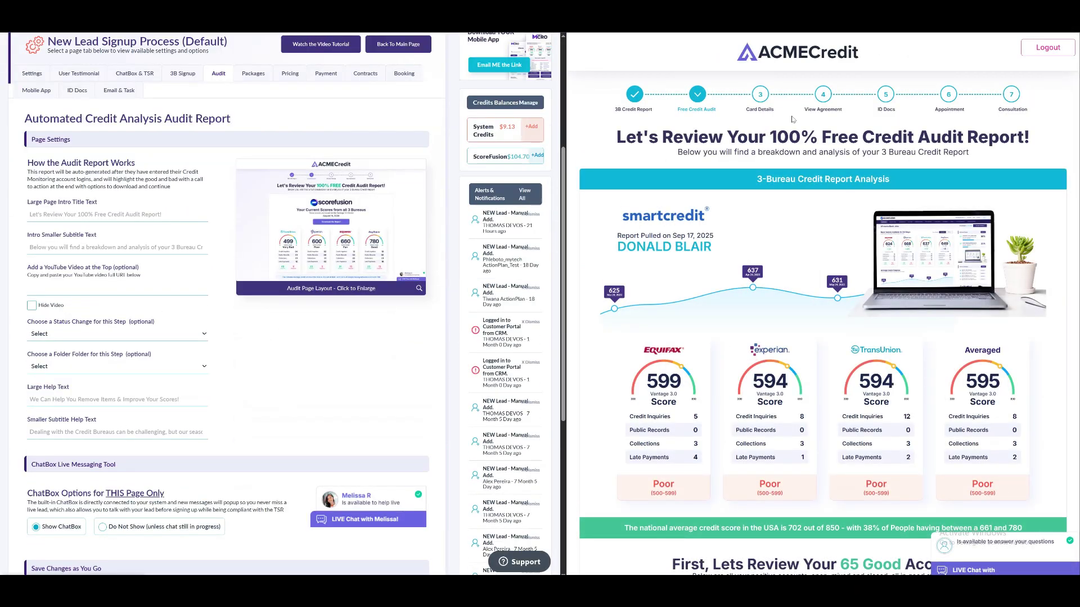
pyautogui.scroll(-9, 830, 327)
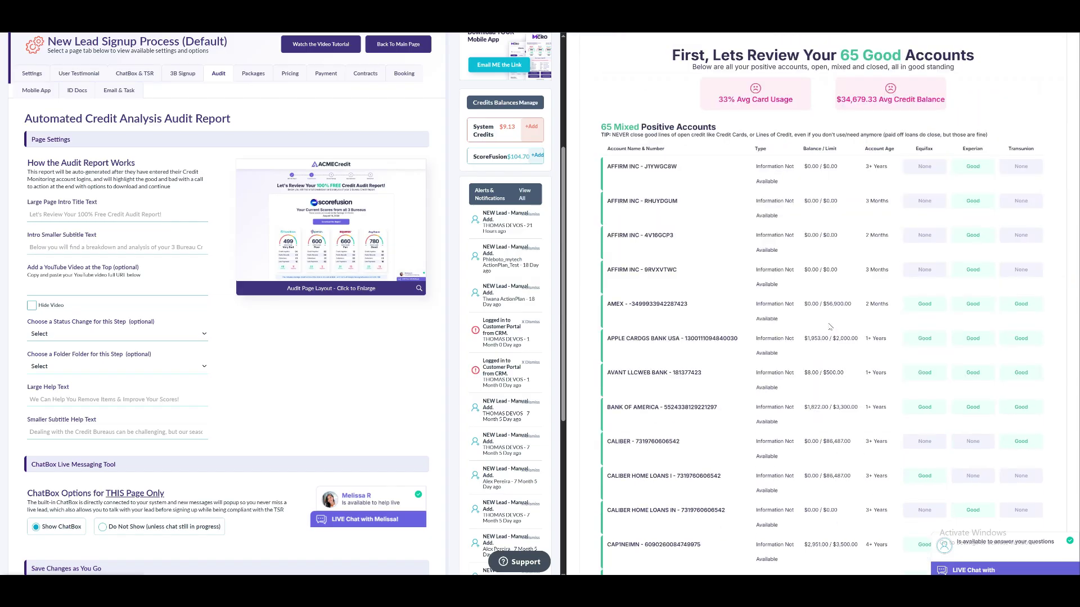
pyautogui.scroll(-20, 830, 326)
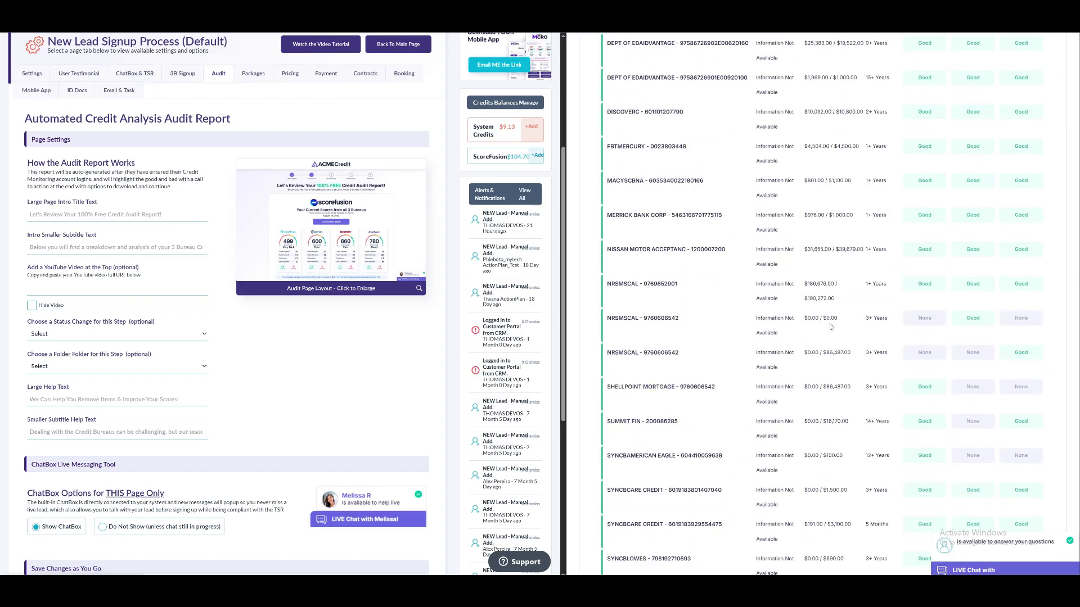
pyautogui.scroll(-20, 831, 326)
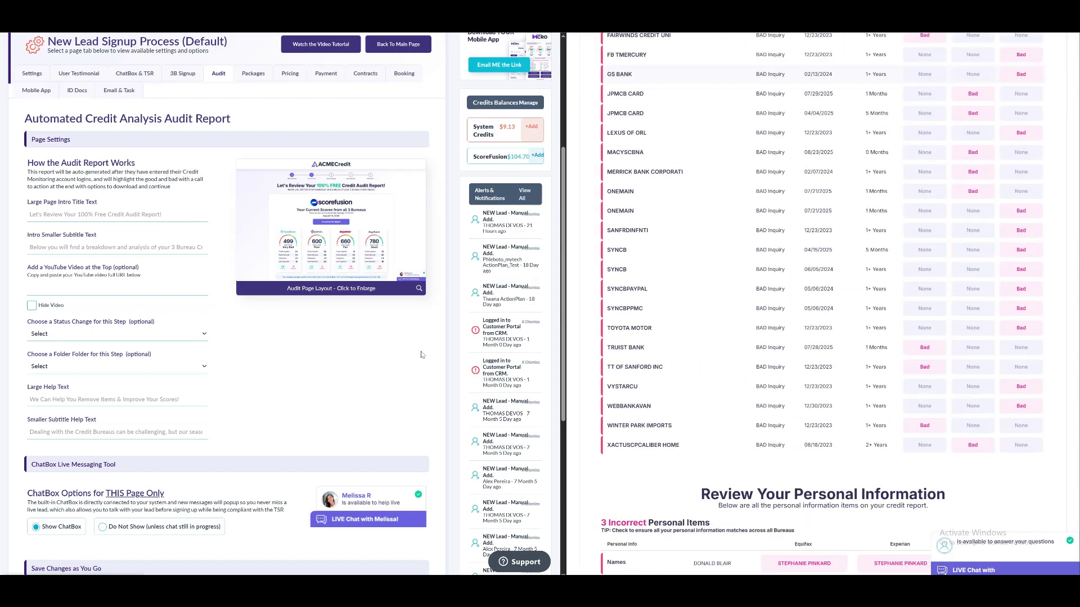
pyautogui.scroll(-4, 707, 357)
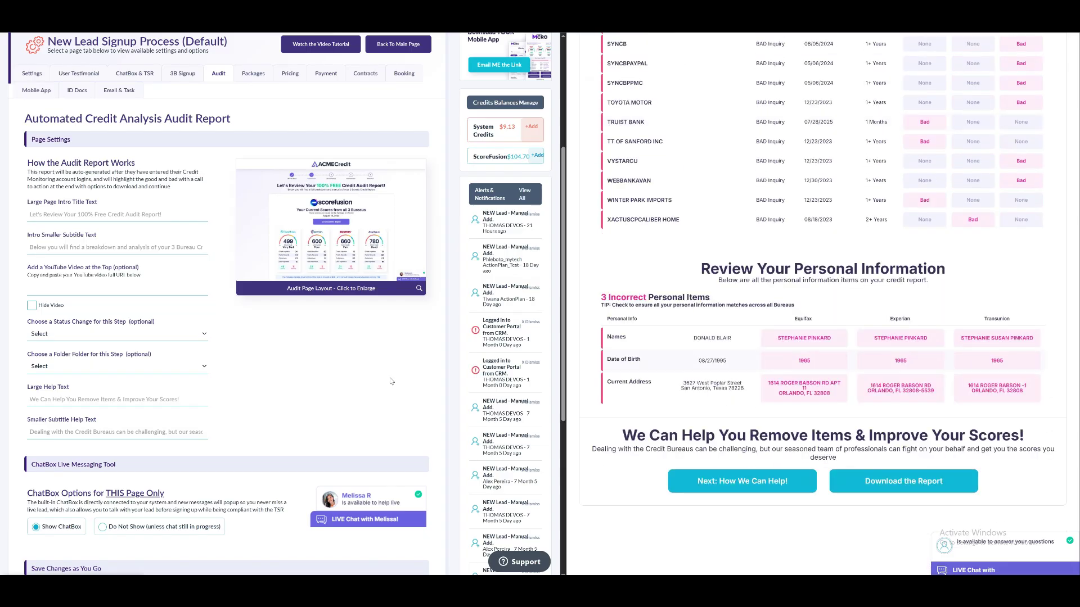
pyautogui.scroll(-5, 277, 386)
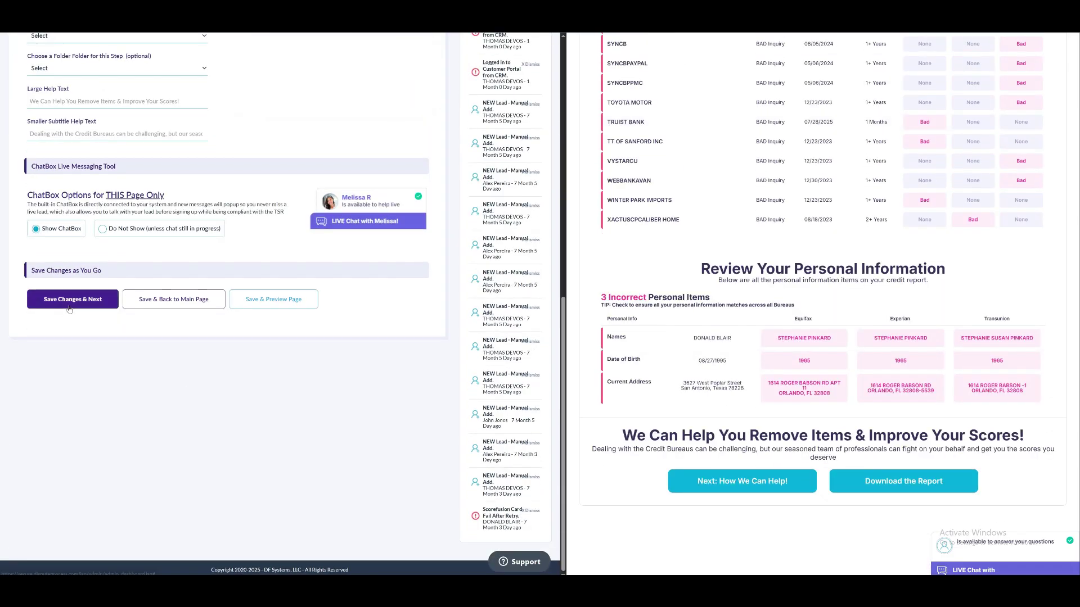
pyautogui.click(73, 303)
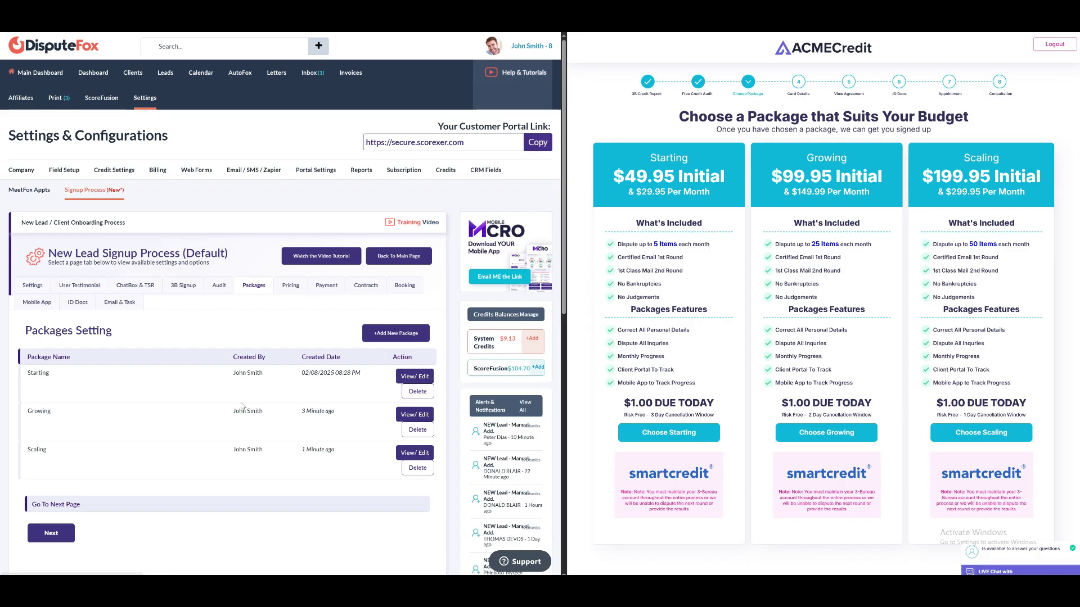
# Step: Review the Pricing tab's fixed pricing options for the three packages
pyautogui.click(39, 540)
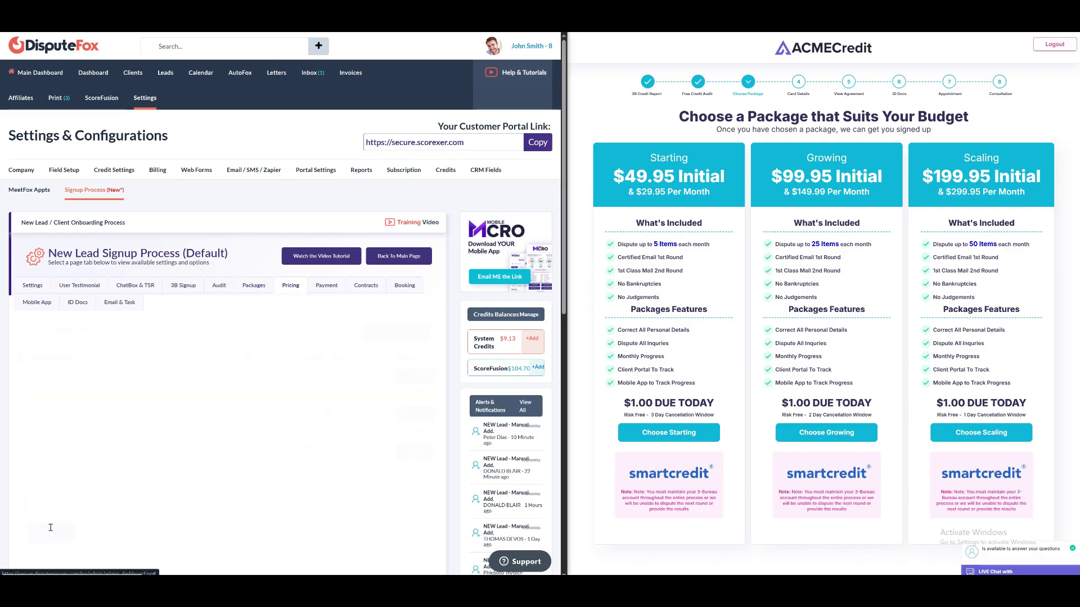
pyautogui.scroll(-3, 146, 365)
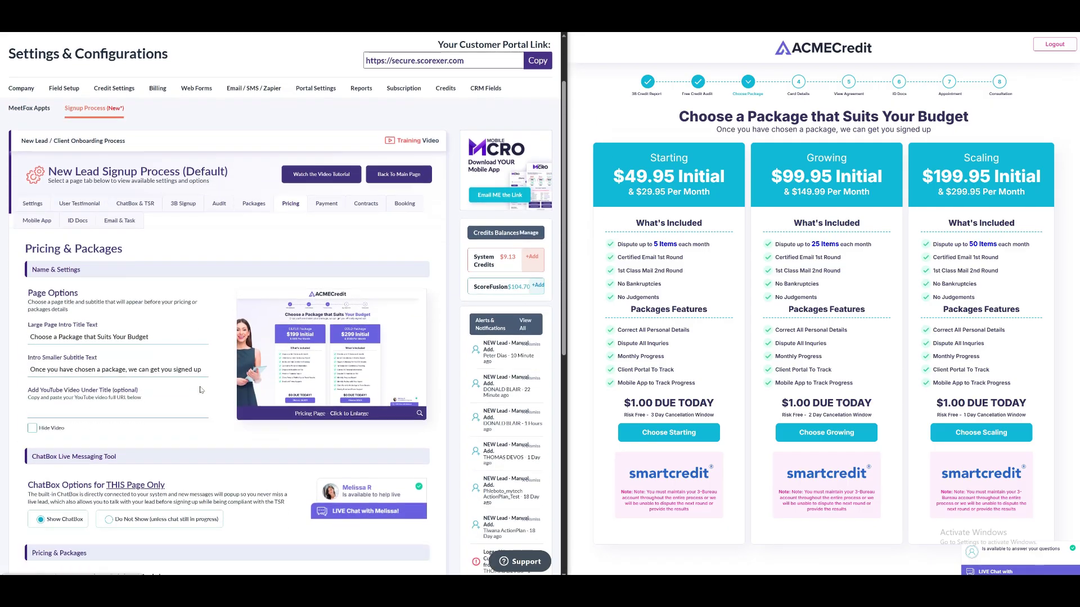
pyautogui.scroll(-3, 112, 338)
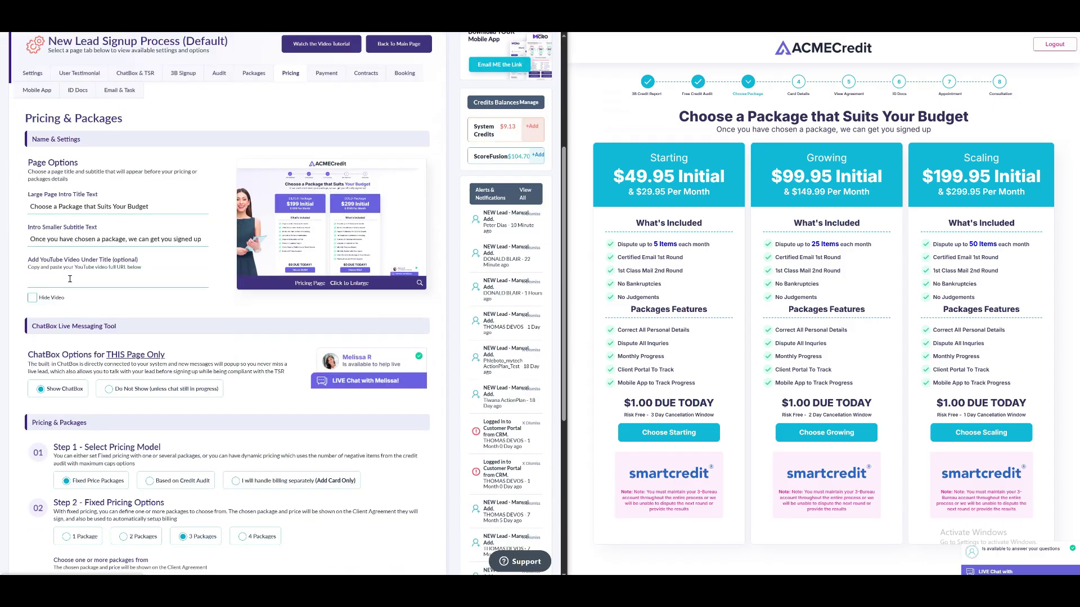
pyautogui.scroll(-1, 73, 411)
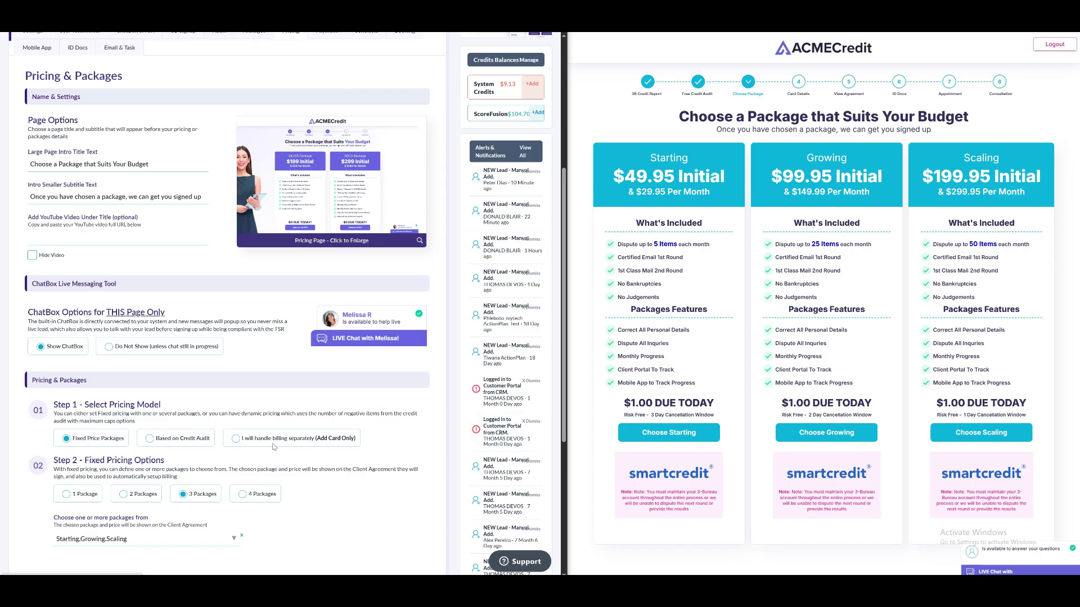
pyautogui.scroll(-1, 274, 448)
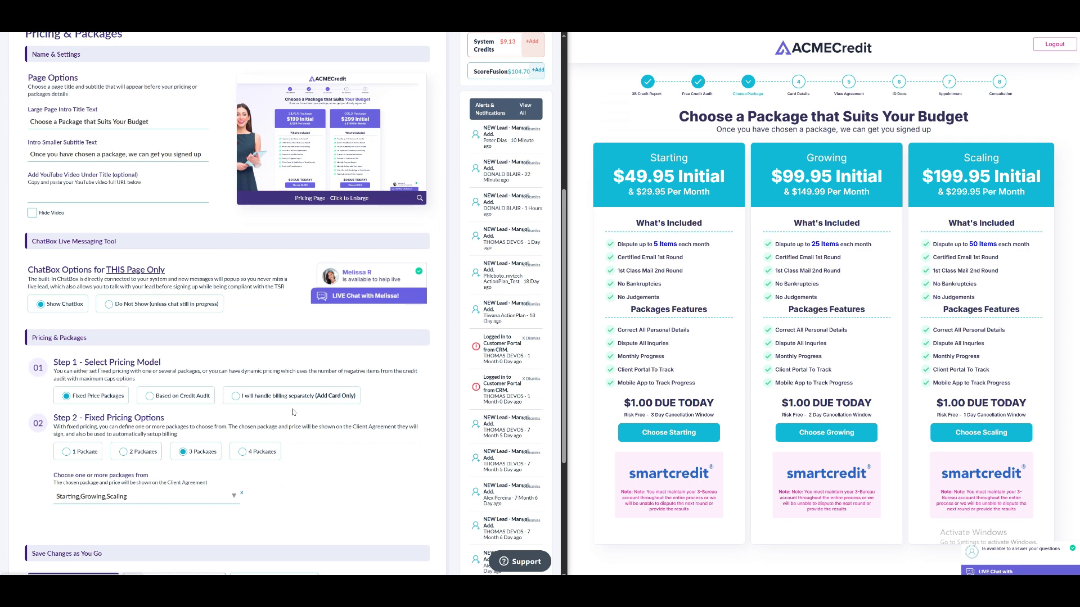
pyautogui.scroll(-3, 293, 412)
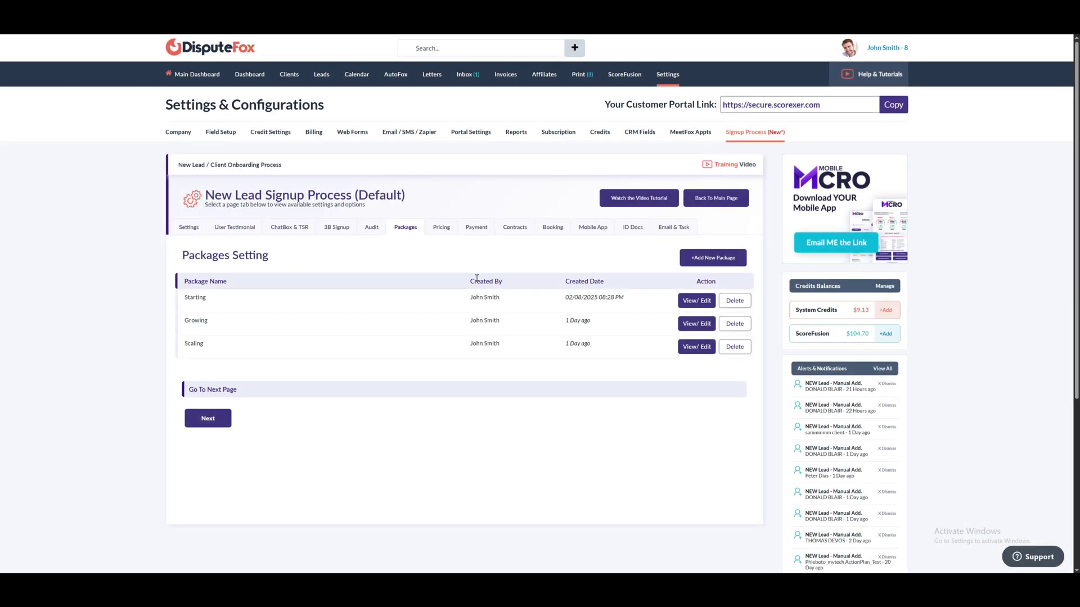
# Step: Open the Starting package for editing
pyautogui.click(696, 300)
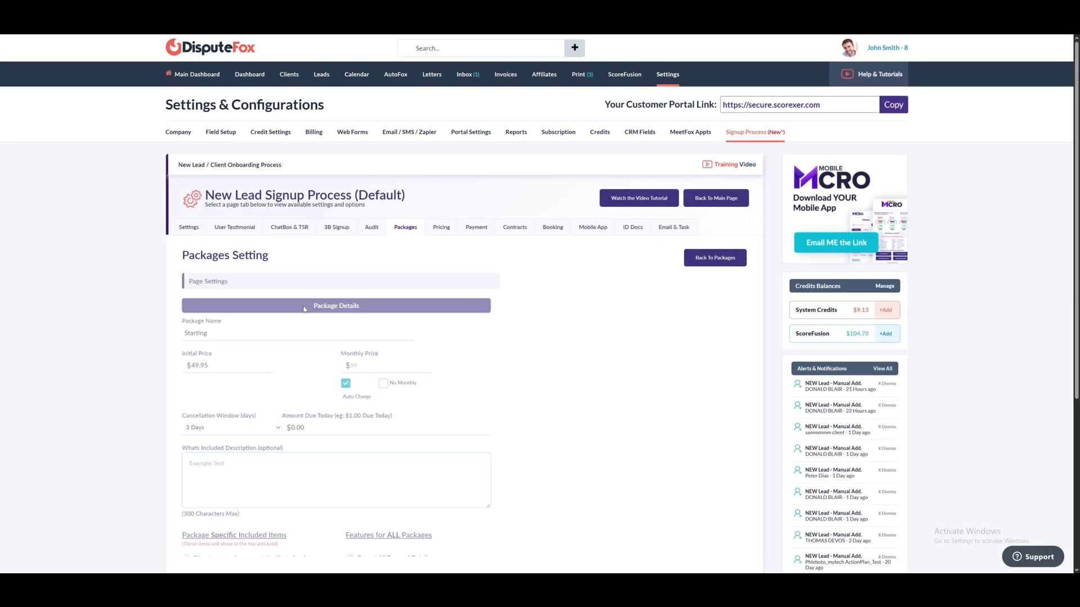
pyautogui.scroll(-1, 303, 308)
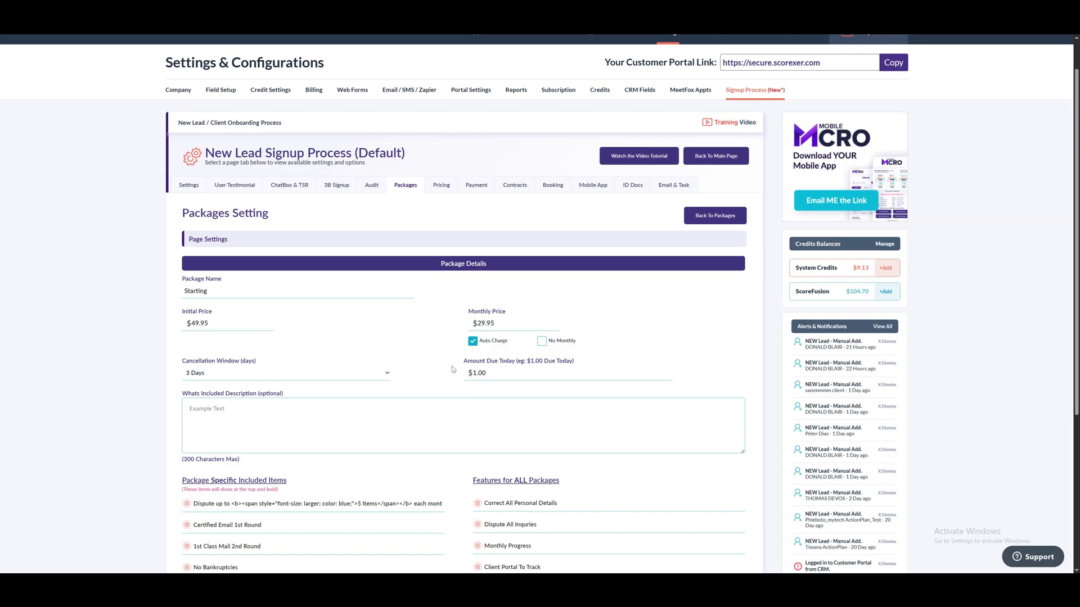
pyautogui.scroll(-1, 381, 368)
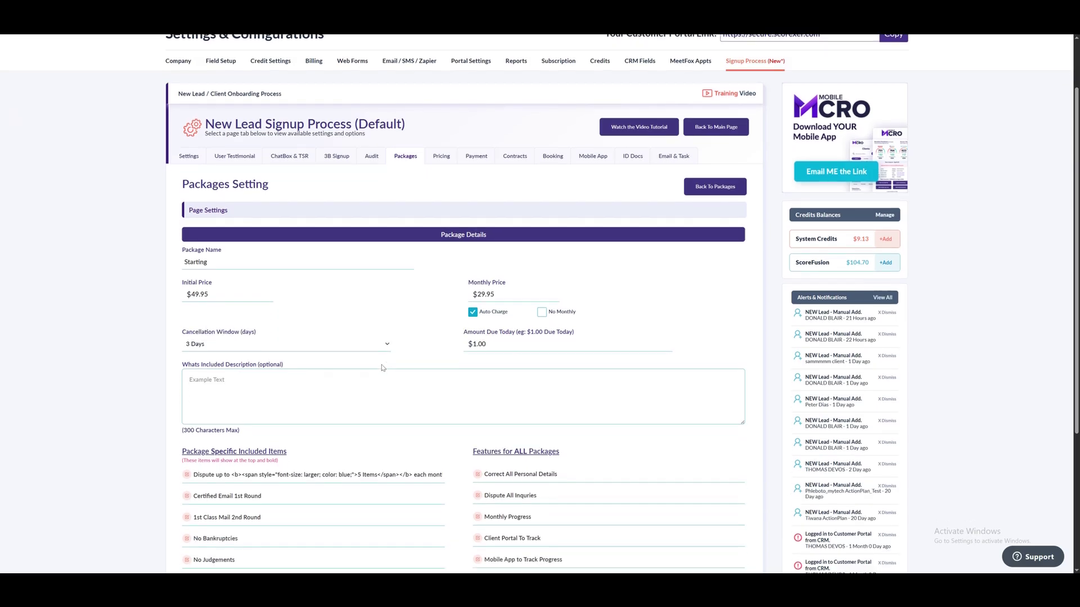
# Step: Try 1 Day and 3 Days as the cancellation window, then settle on None
pyautogui.click(360, 332)
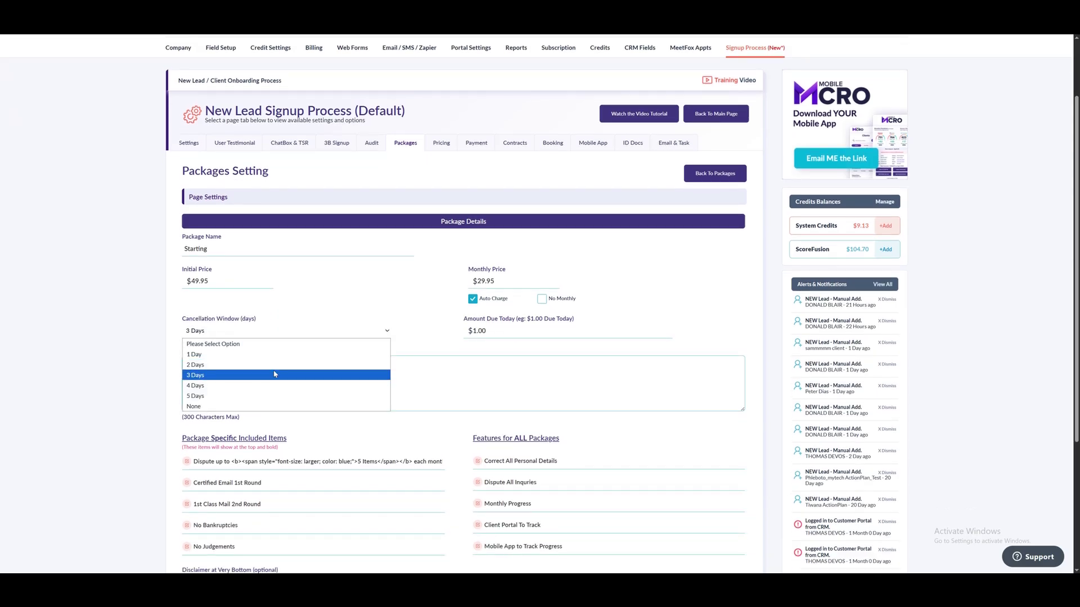
pyautogui.click(260, 360)
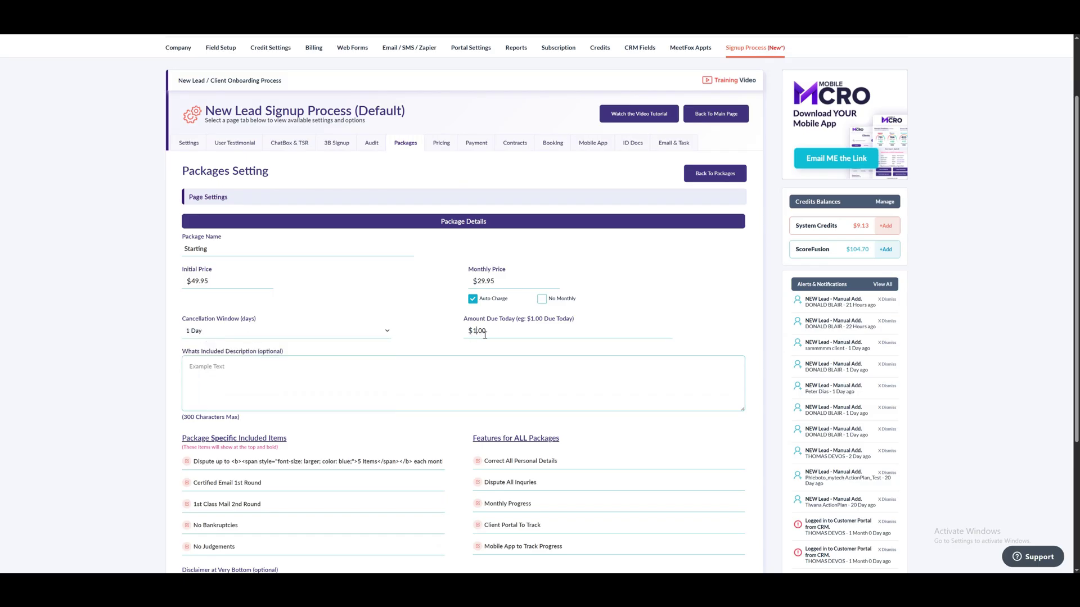
pyautogui.write('1')
pyautogui.scroll(-1, 421, 315)
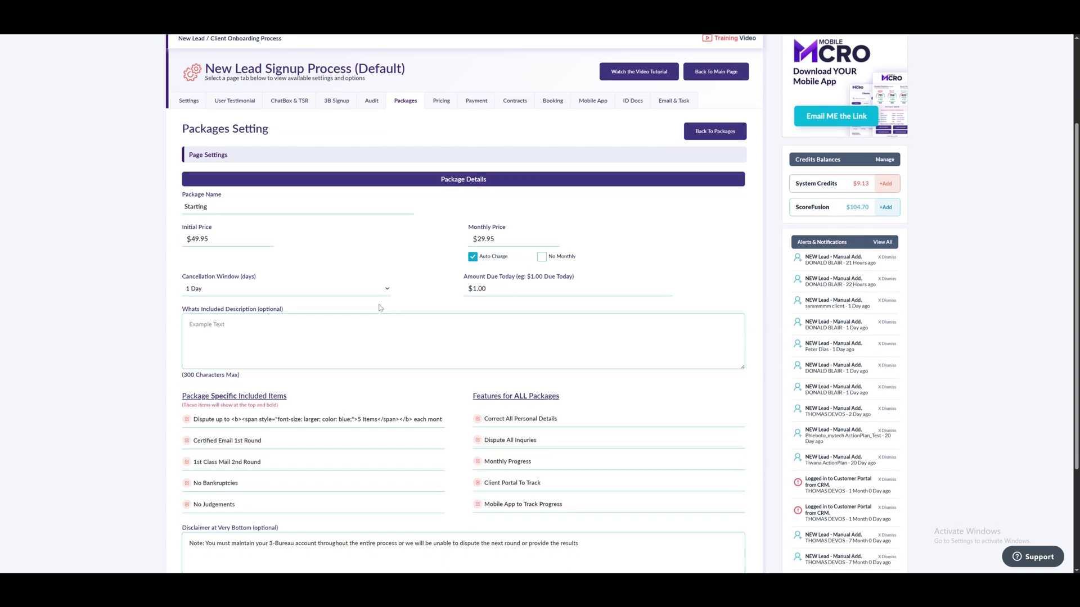
pyautogui.click(384, 289)
pyautogui.click(313, 333)
pyautogui.click(213, 292)
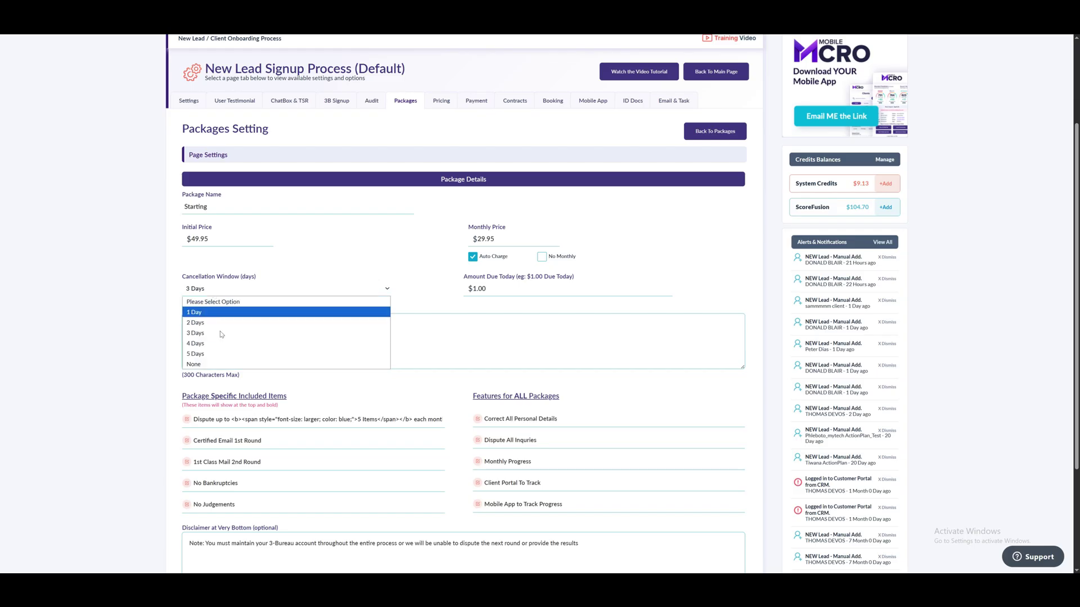
pyautogui.click(218, 363)
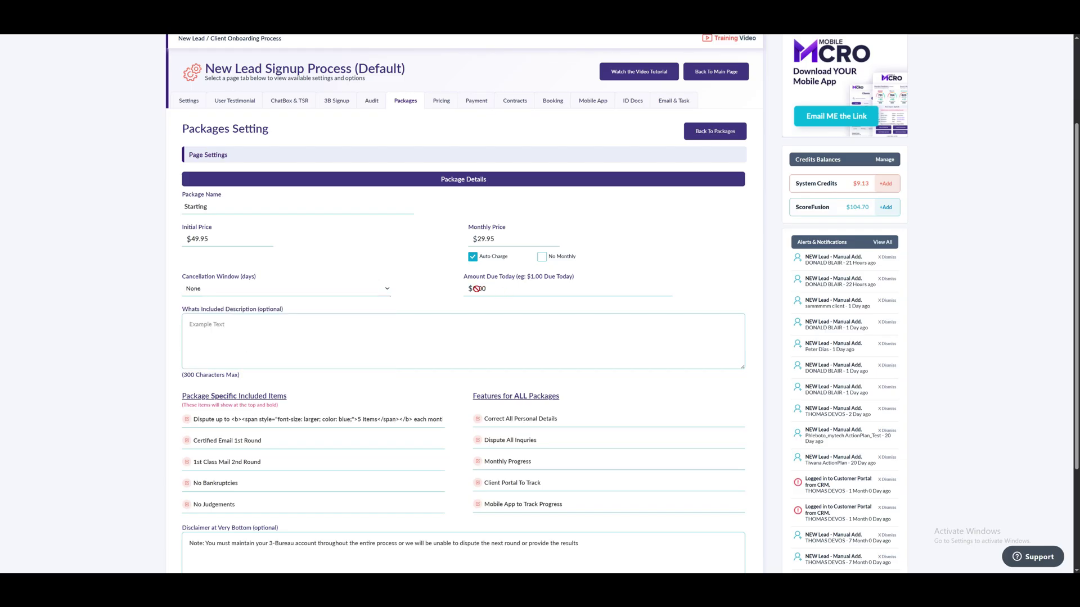
pyautogui.click(371, 290)
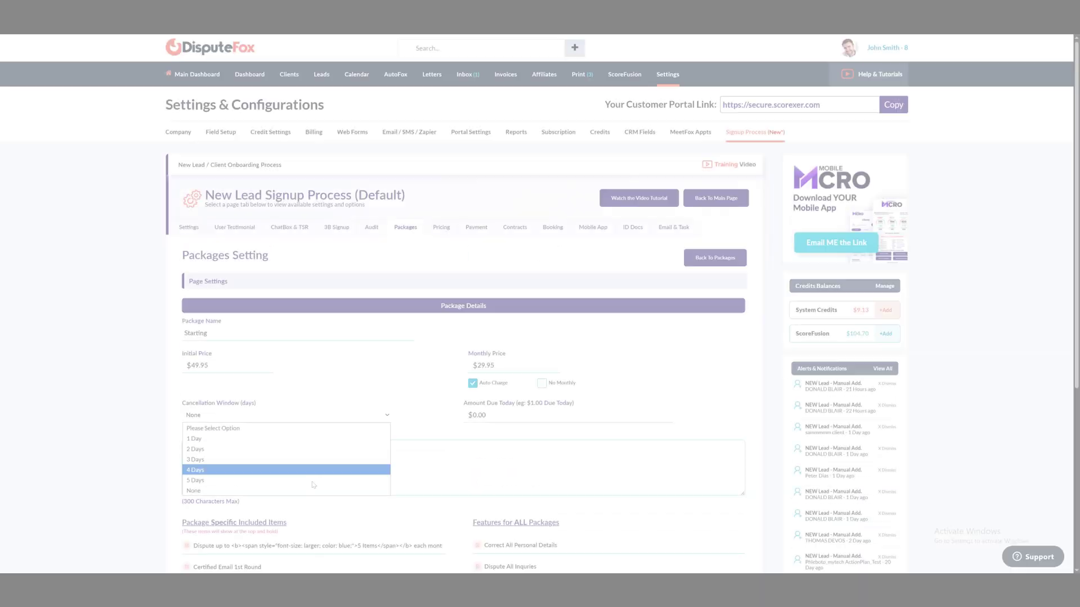
# Step: Return the Starting package's cancellation window to None and keep Auto Charge enabled
pyautogui.click(307, 459)
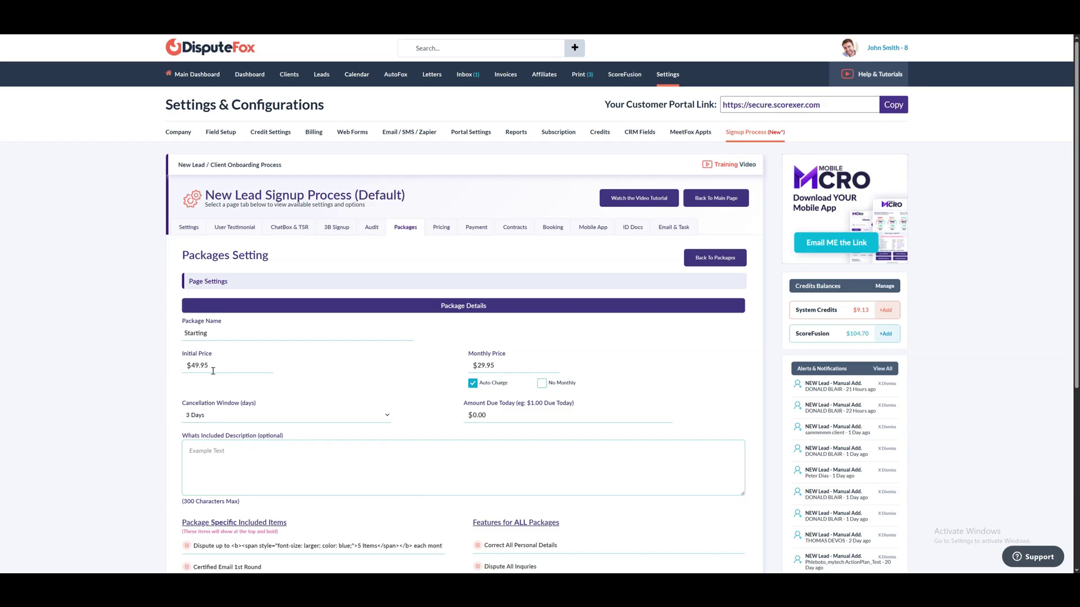
pyautogui.click(287, 416)
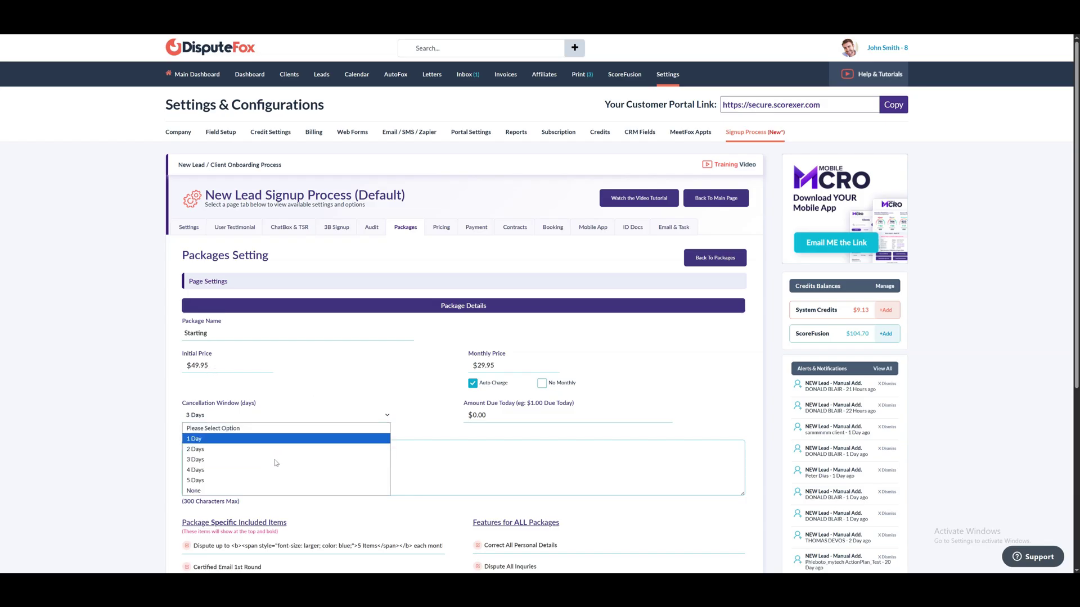
pyautogui.click(266, 491)
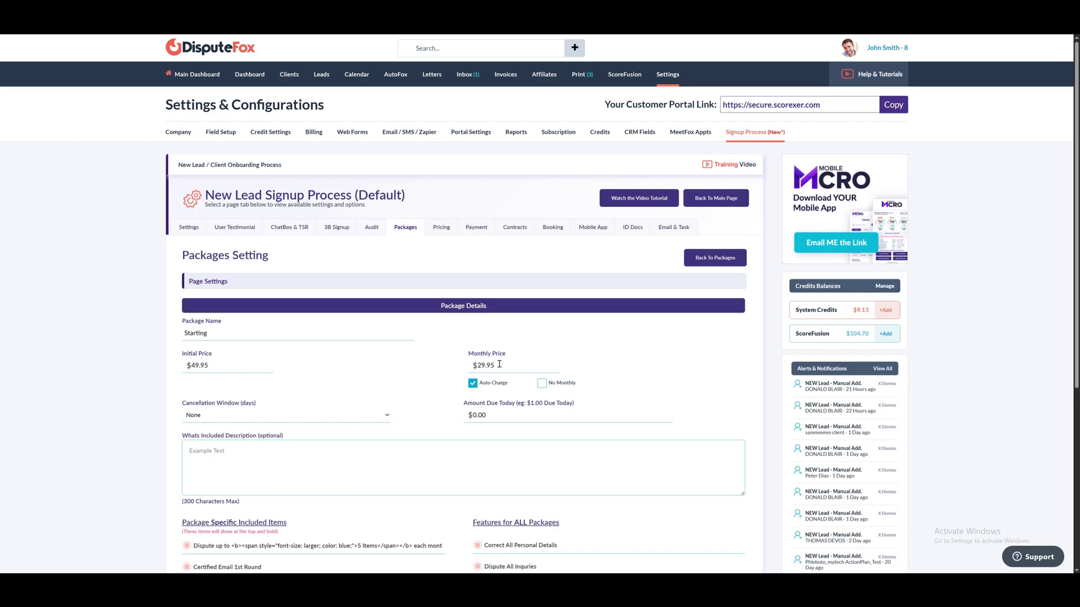
pyautogui.scroll(-1, 527, 354)
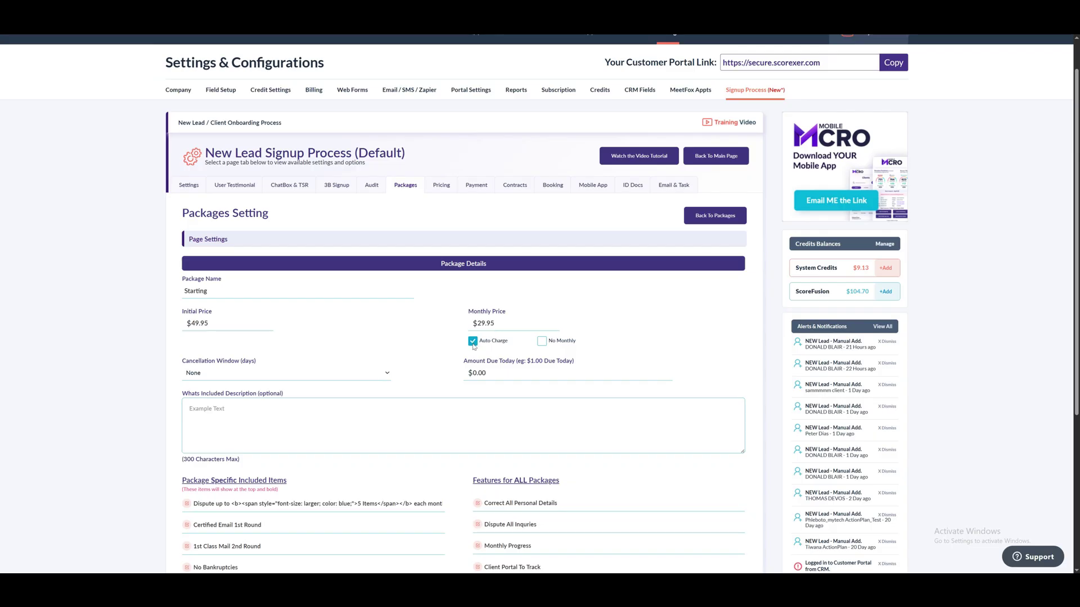
pyautogui.click(473, 347)
pyautogui.click(474, 345)
# Step: Set the package to no monthly charge and review the Payment Details step settings
pyautogui.click(543, 343)
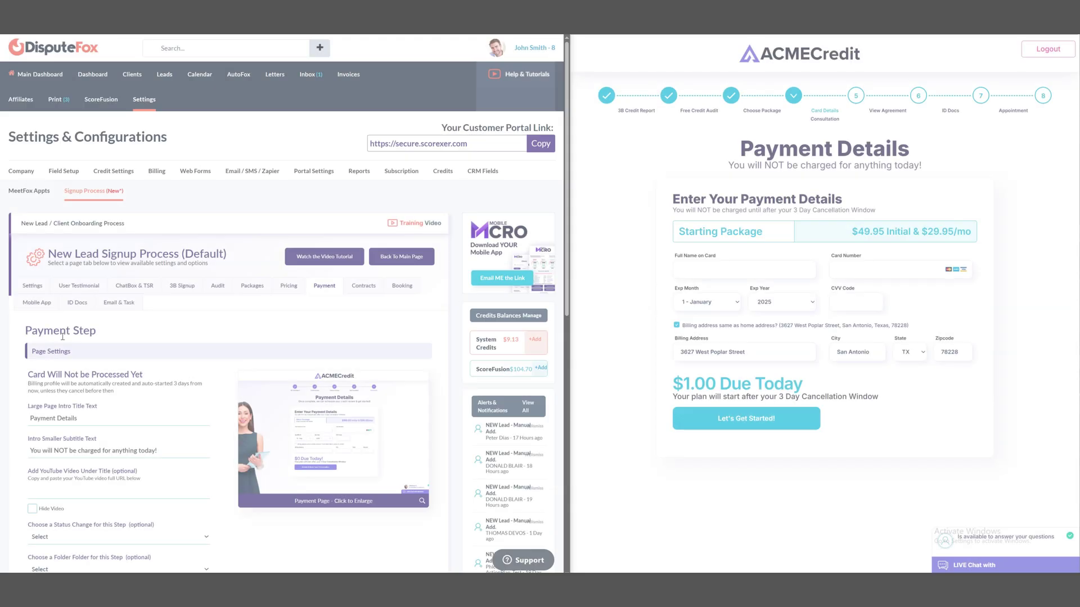
pyautogui.scroll(-3, 131, 423)
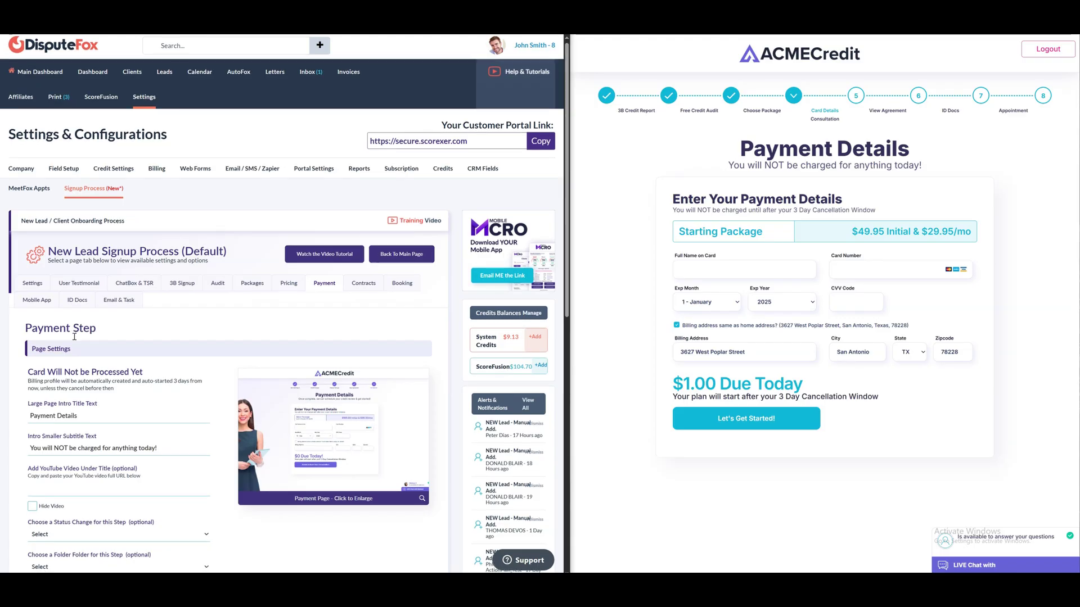
pyautogui.scroll(-2, 131, 424)
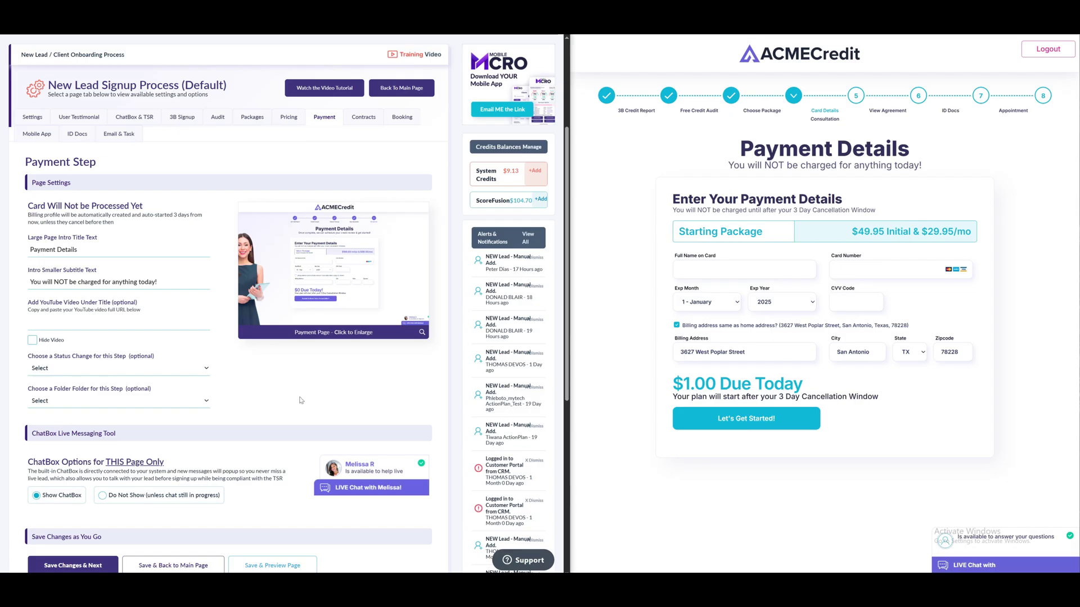
pyautogui.scroll(-3, 185, 401)
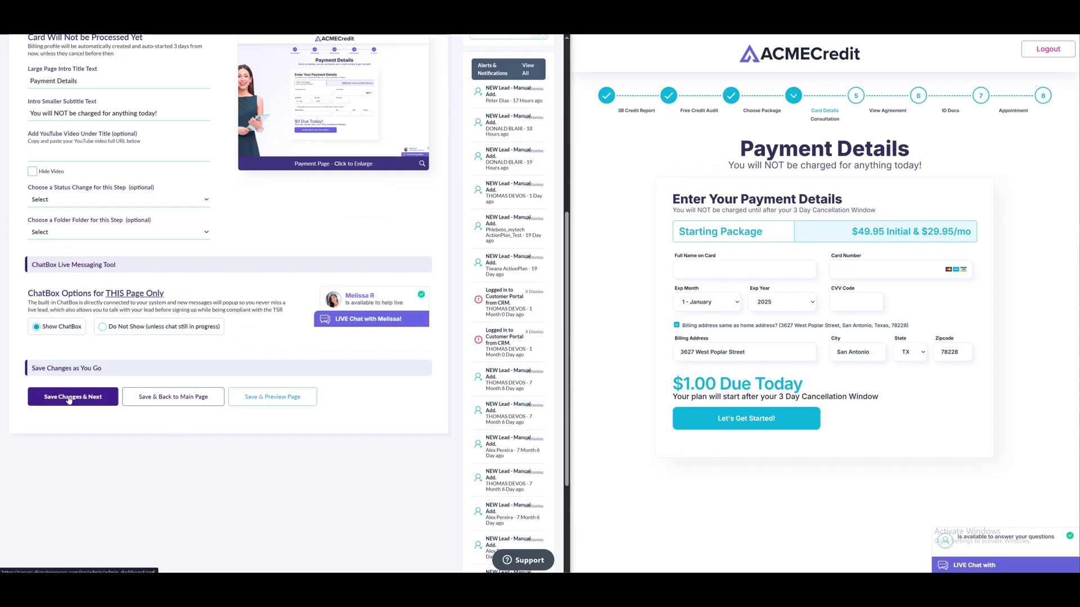
# Step: Save the Payment step and check the step-completion status options without changing them
pyautogui.click(69, 400)
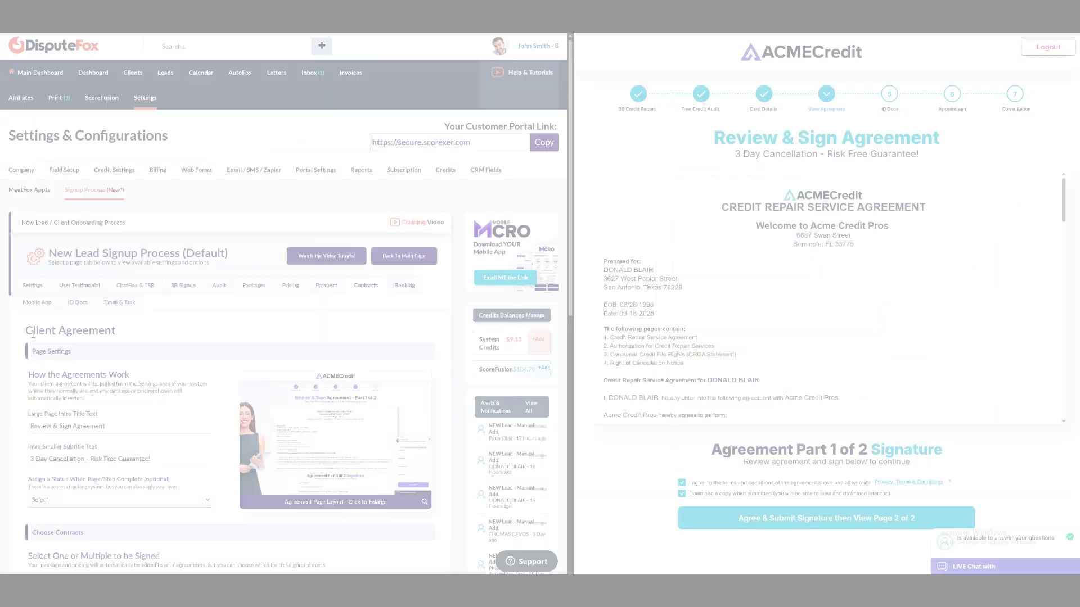
pyautogui.scroll(-2, 116, 334)
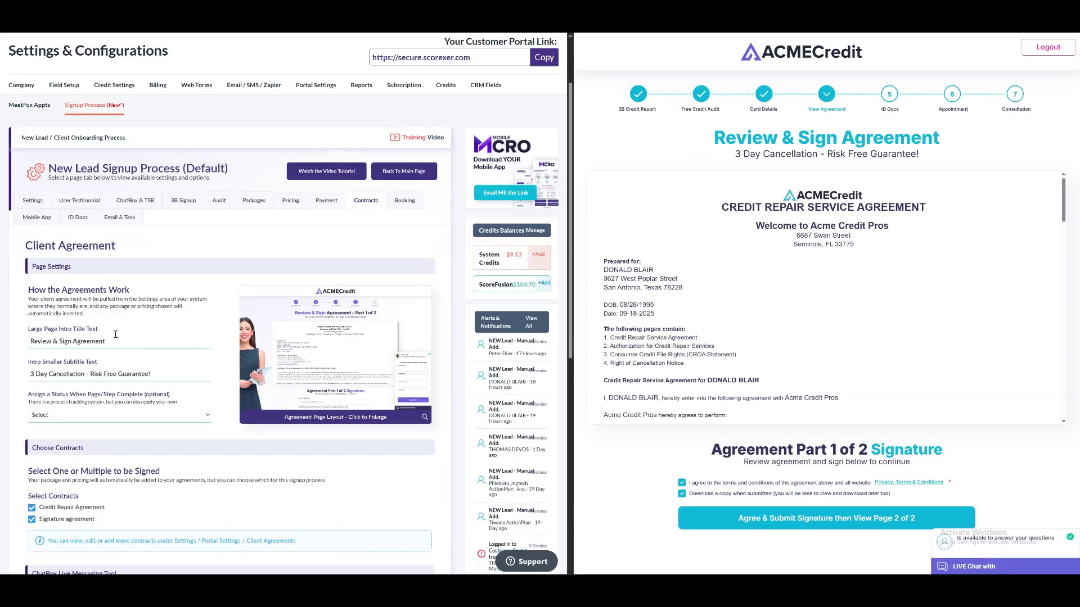
pyautogui.scroll(-3, 115, 334)
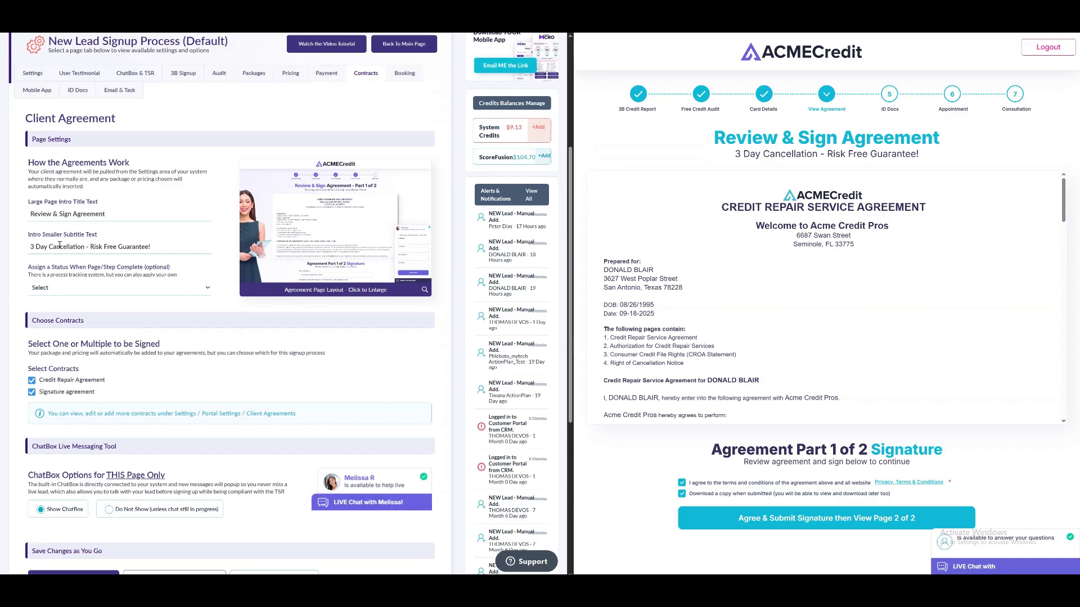
pyautogui.click(102, 292)
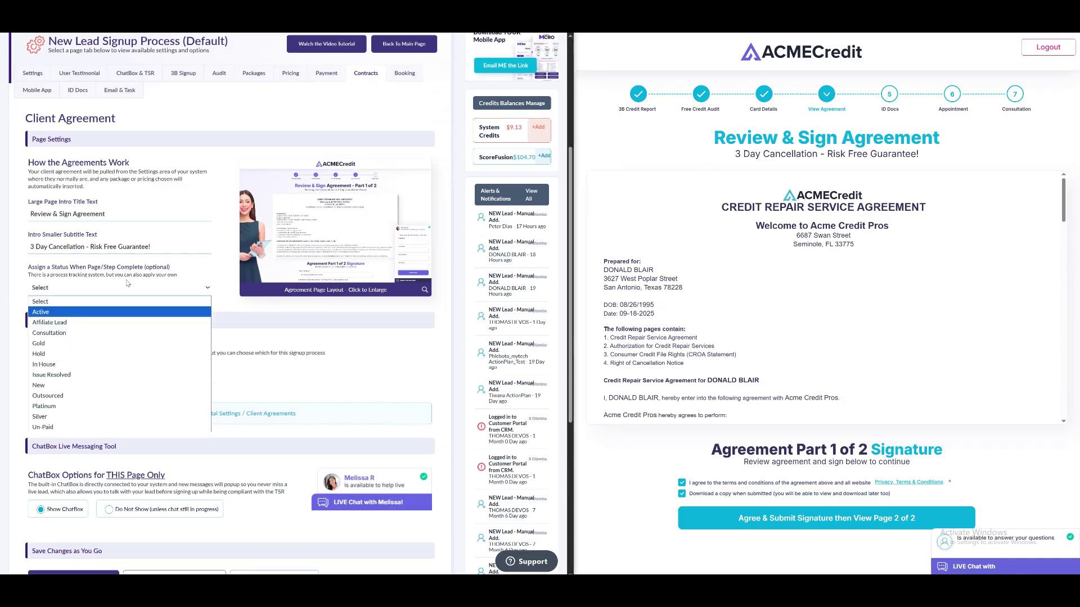
pyautogui.click(128, 287)
# Step: Uncheck Signature agreement so only Credit Repair Agreement remains, then review the agreement preview
pyautogui.scroll(-2, 128, 287)
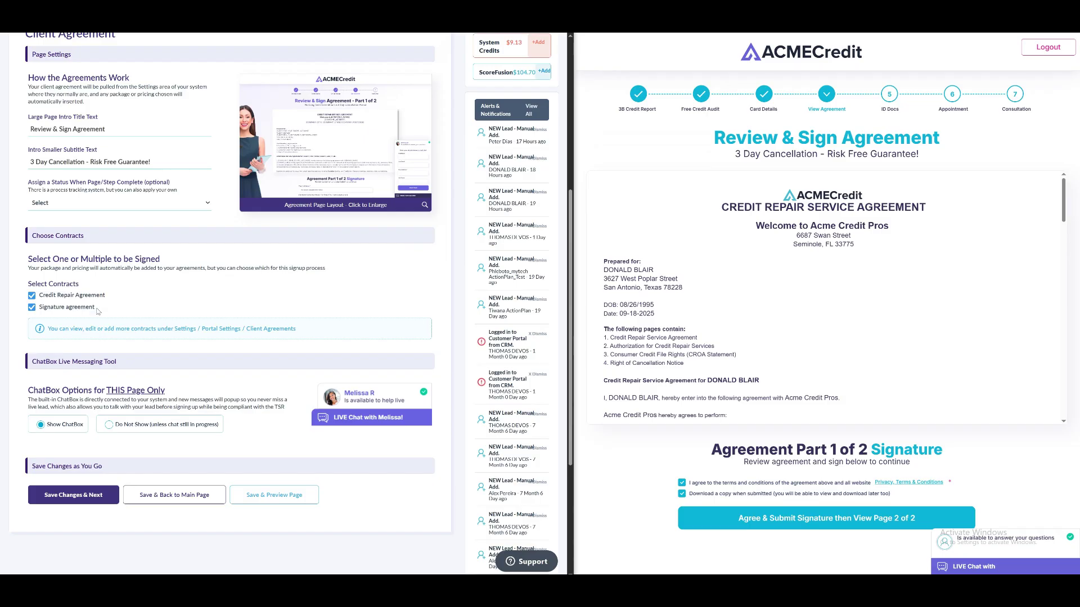
pyautogui.moveTo(97, 308); pyautogui.dragTo(77, 308)
pyautogui.click(31, 307)
pyautogui.scroll(-10, 804, 296)
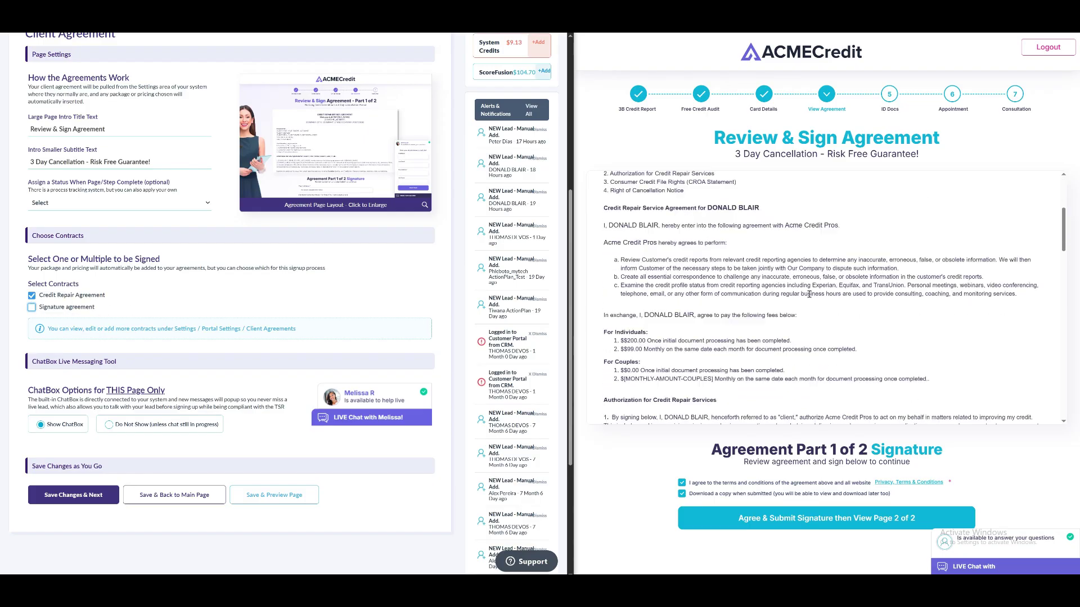
pyautogui.scroll(-5, 816, 300)
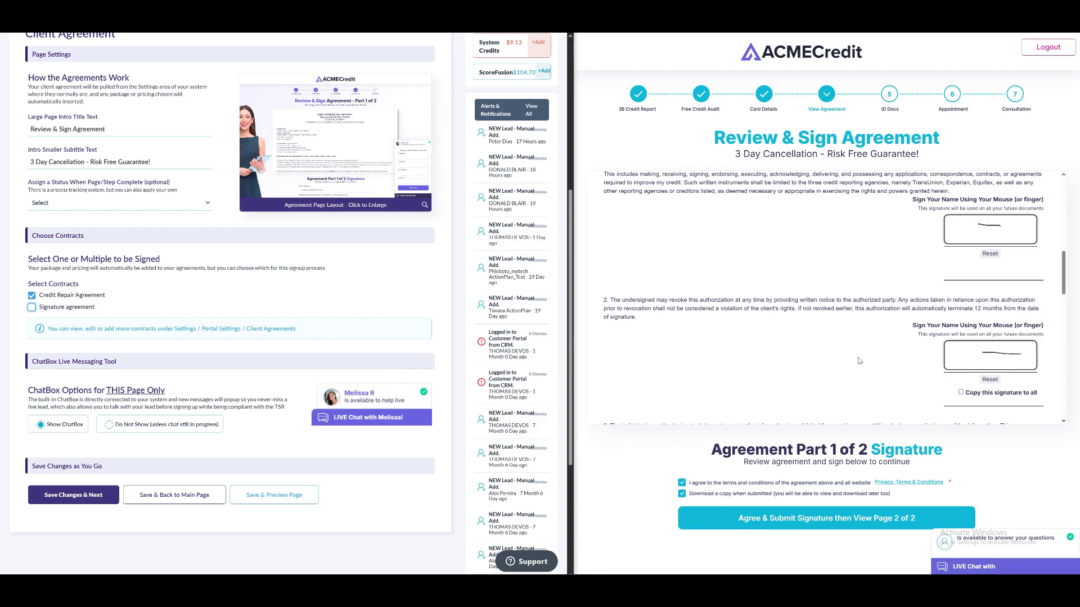
pyautogui.scroll(-5, 855, 361)
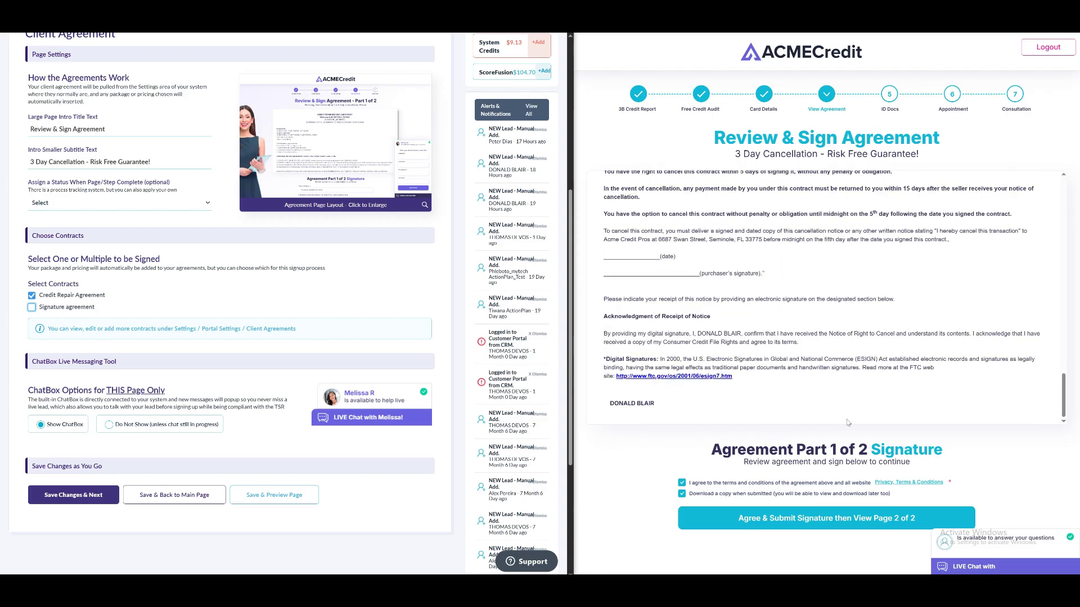
pyautogui.scroll(-1, 848, 422)
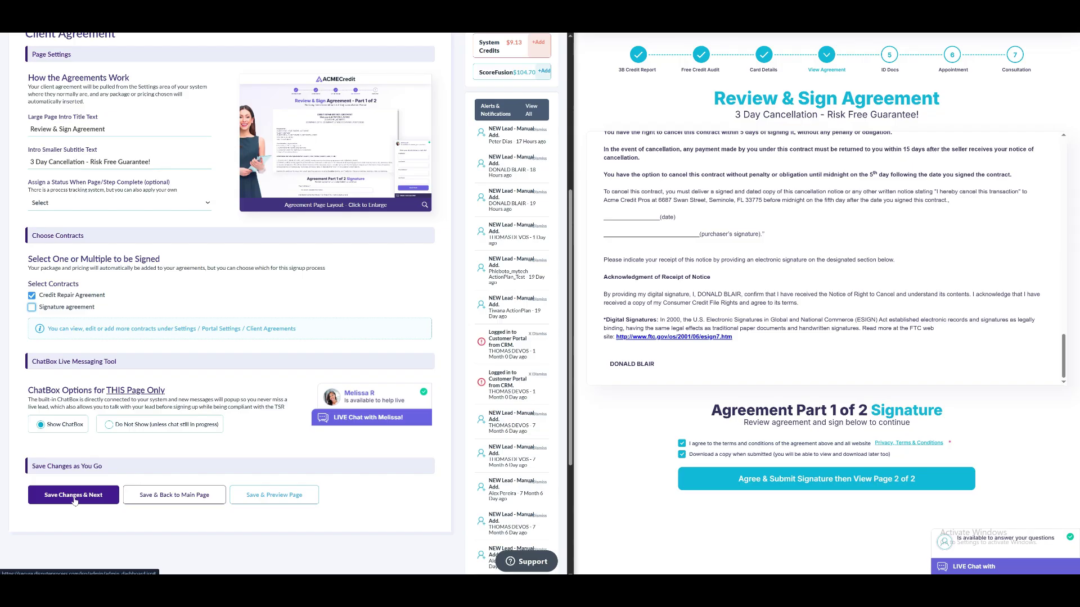
# Step: Save the contract settings and review the ID Docs uploads: Photo ID, SSN Or W2, Utility Bill
pyautogui.click(74, 495)
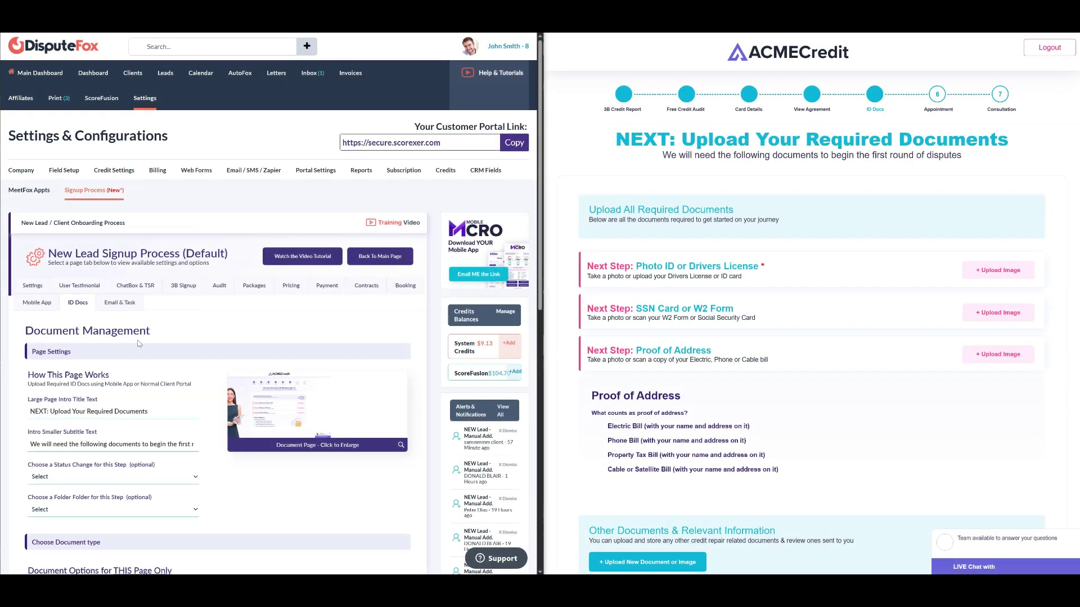
pyautogui.scroll(-4, 139, 343)
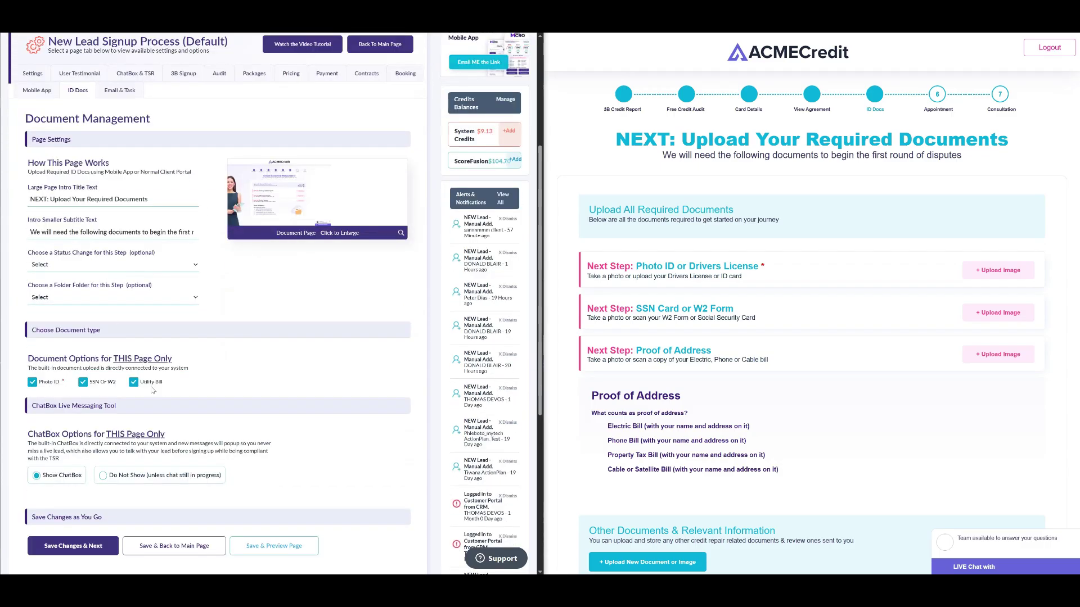
pyautogui.scroll(-1, 152, 390)
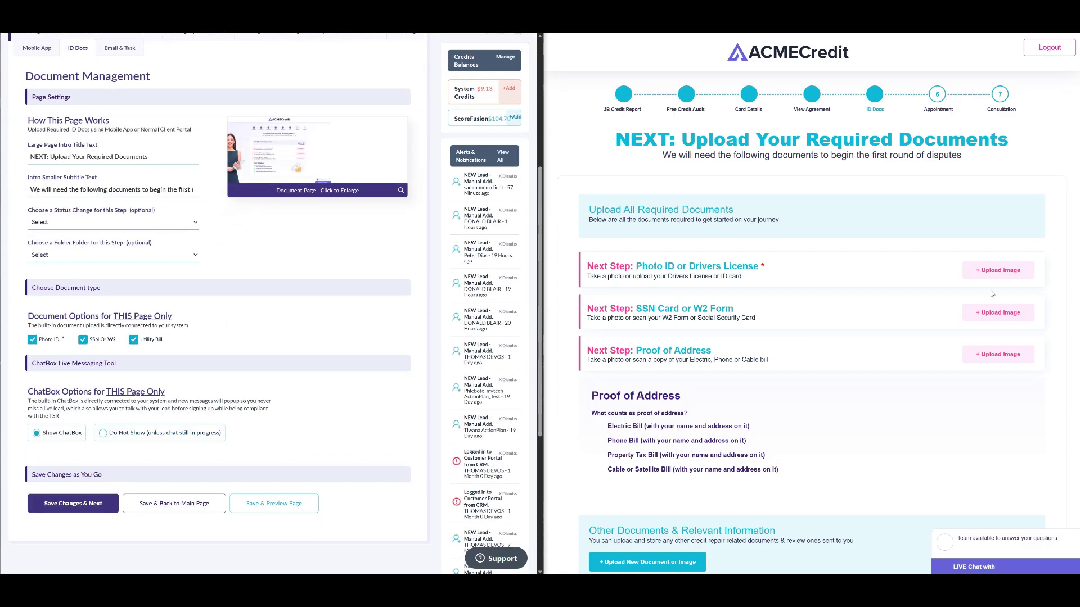
pyautogui.scroll(-3, 910, 405)
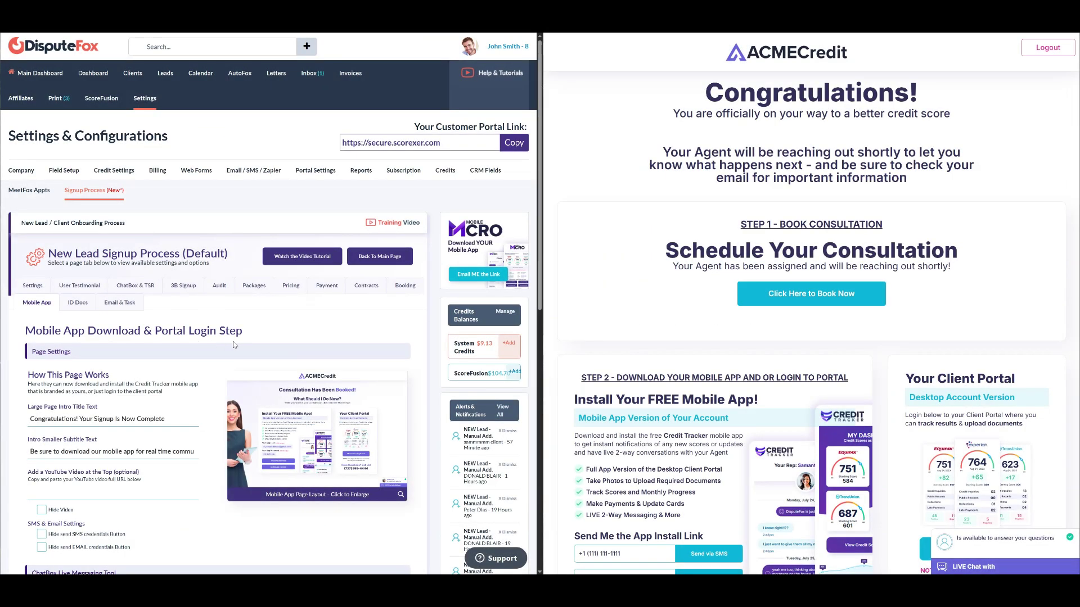
# Step: Look through the Mobile App Download & Portal Login step settings
pyautogui.scroll(-3, 227, 342)
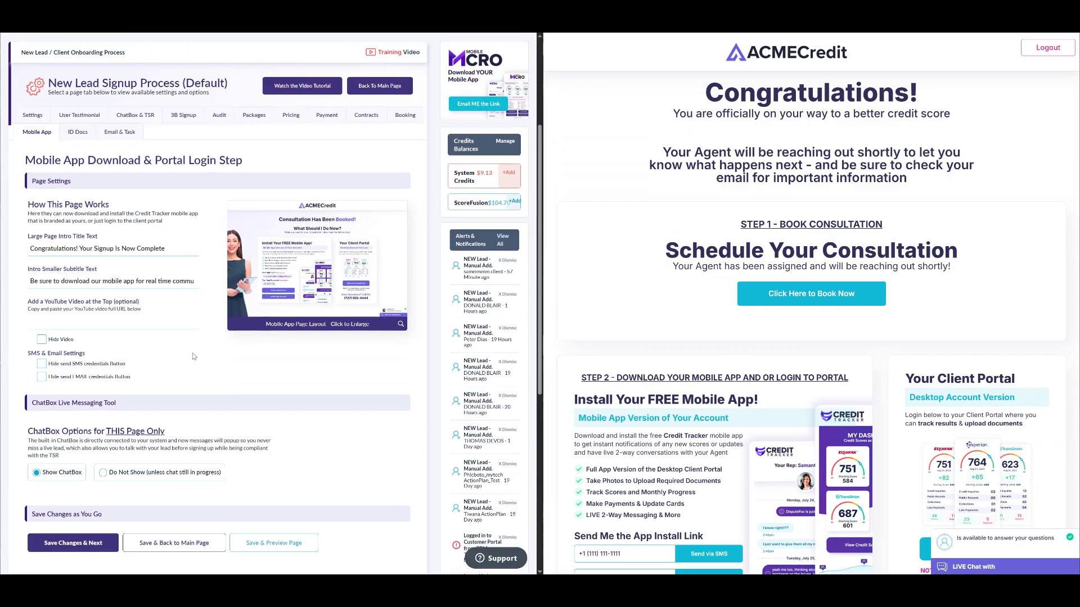
pyautogui.scroll(-1, 154, 353)
pyautogui.scroll(-2, 869, 332)
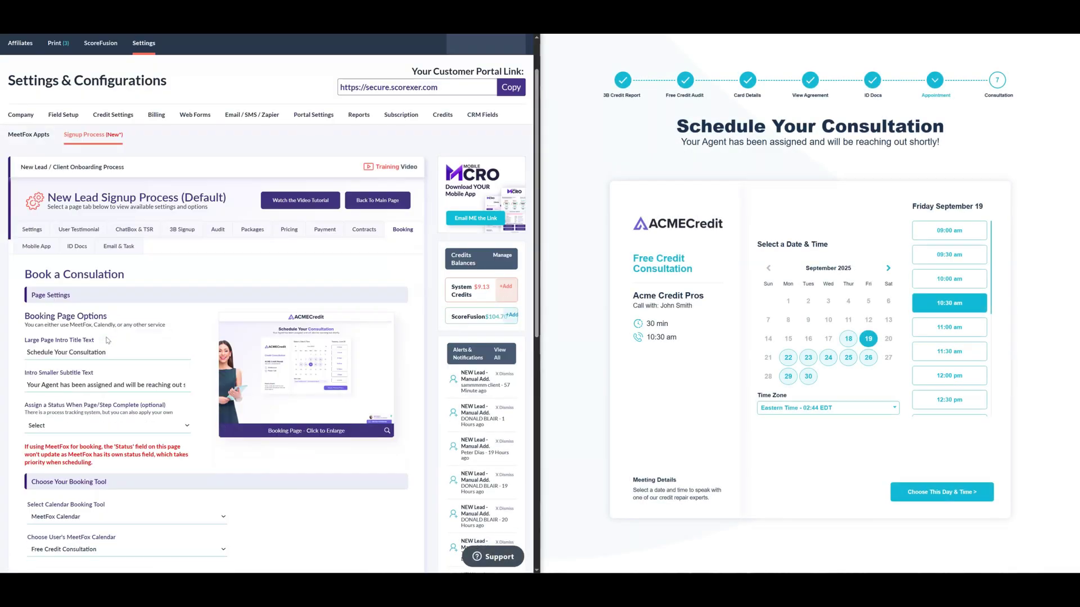
# Step: Keep MeetFox Calendar as the booking tool and test picking September 22 in the preview
pyautogui.scroll(-1, 92, 351)
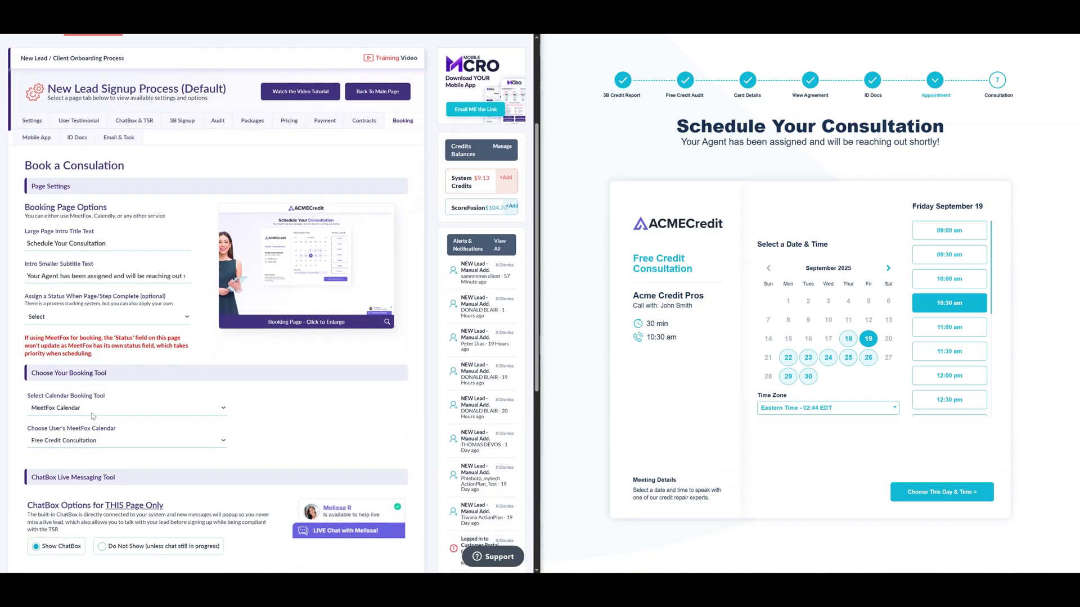
pyautogui.click(94, 409)
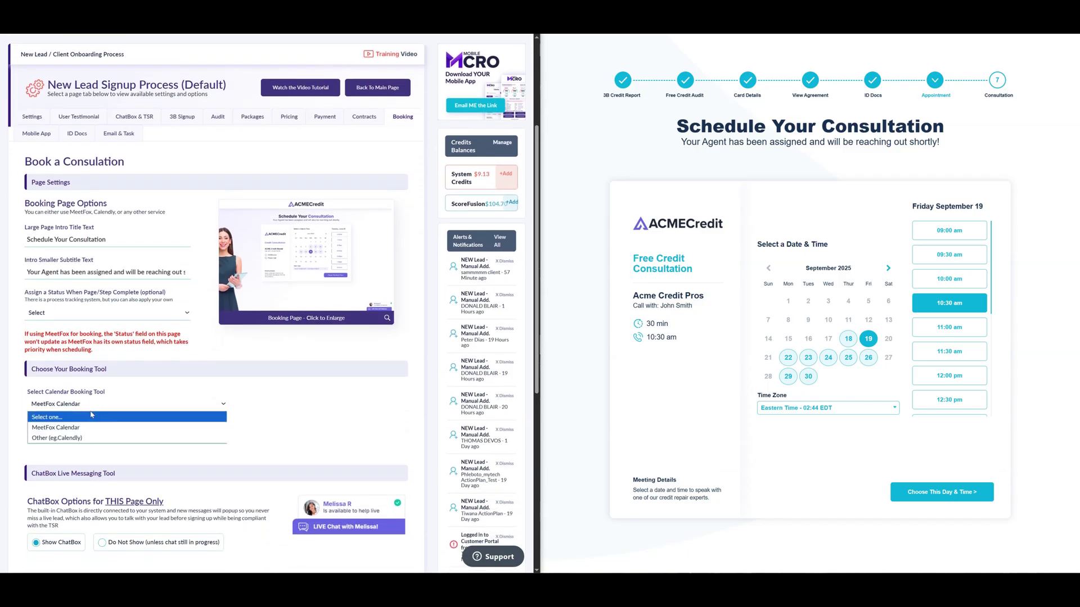
pyautogui.click(86, 427)
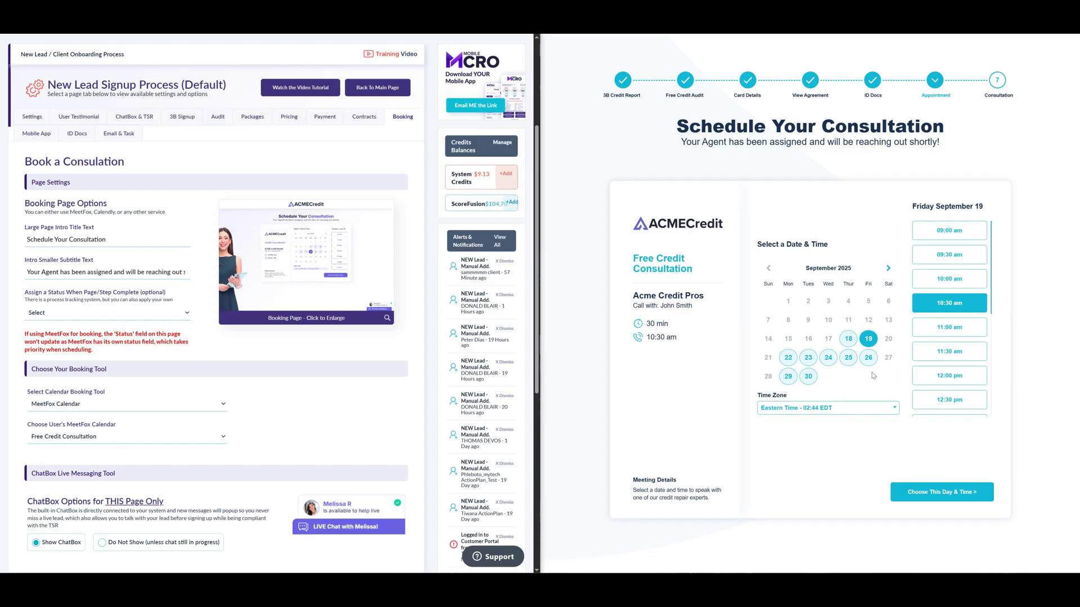
pyautogui.click(788, 357)
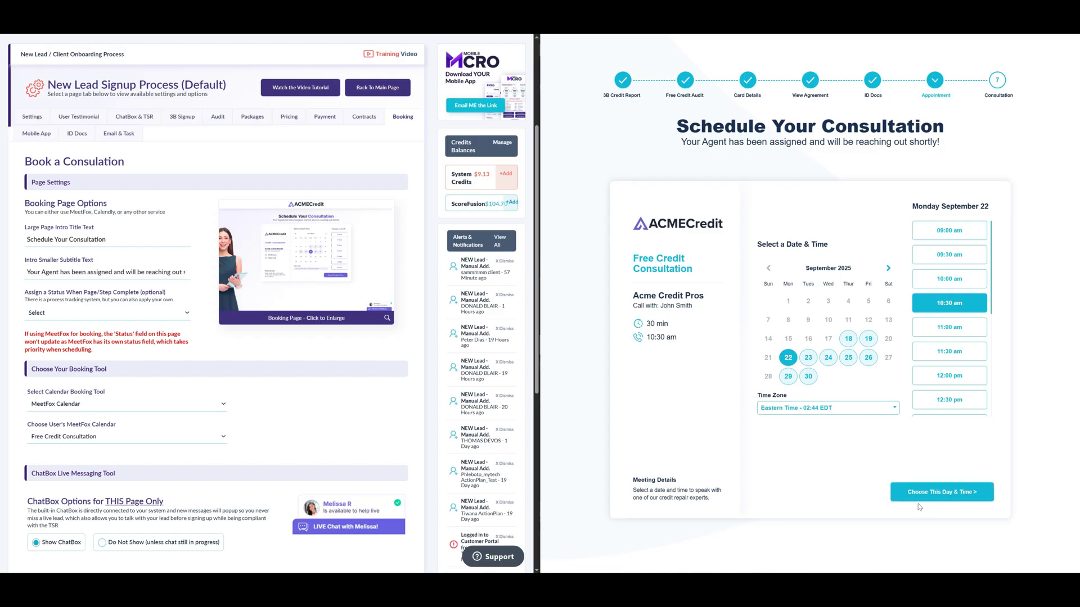
pyautogui.scroll(-4, 263, 434)
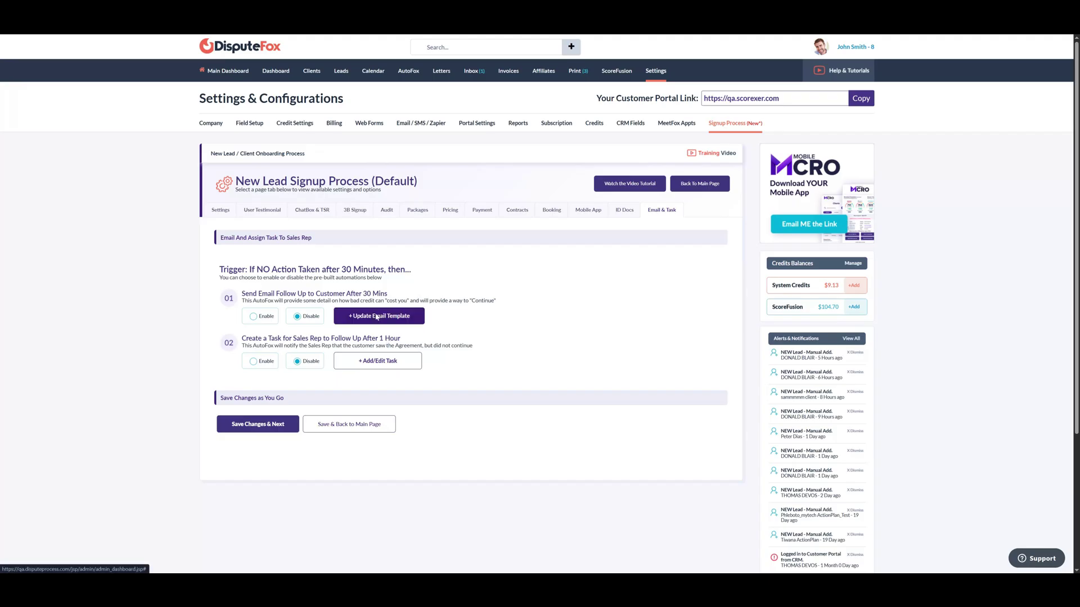
# Step: Read through the 30-minute follow-up email template body and save it unchanged
pyautogui.click(376, 317)
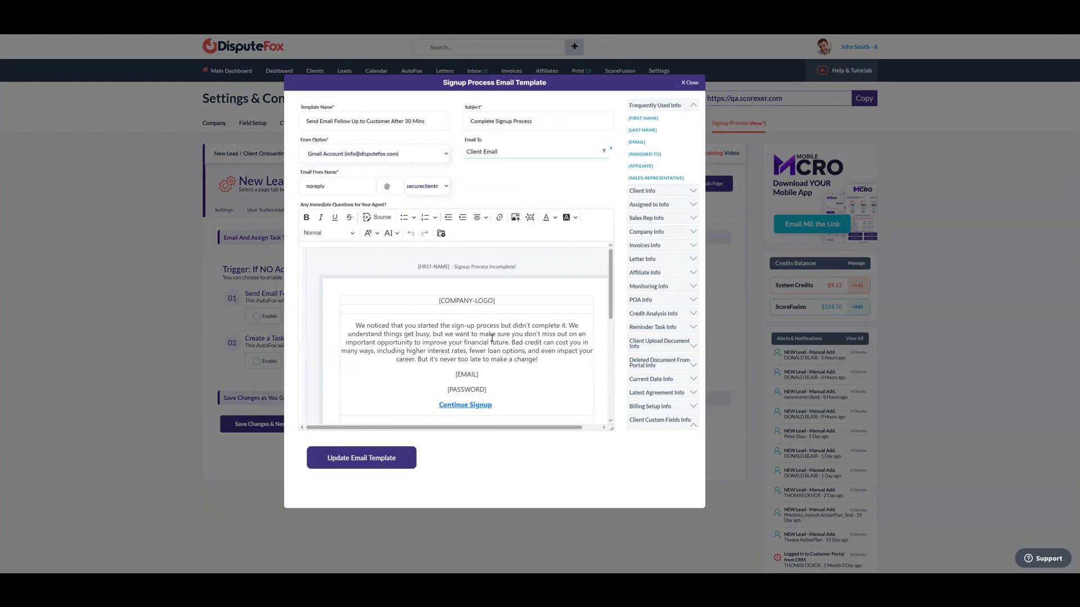
pyautogui.scroll(-1, 494, 338)
pyautogui.click(499, 342)
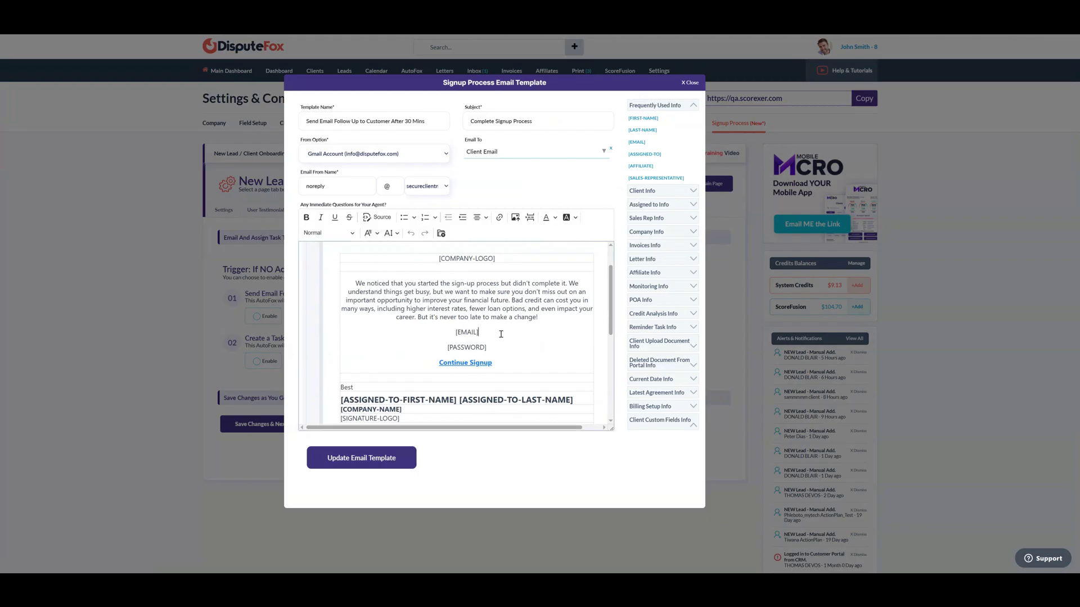
pyautogui.scroll(-4, 500, 334)
pyautogui.scroll(1, 496, 364)
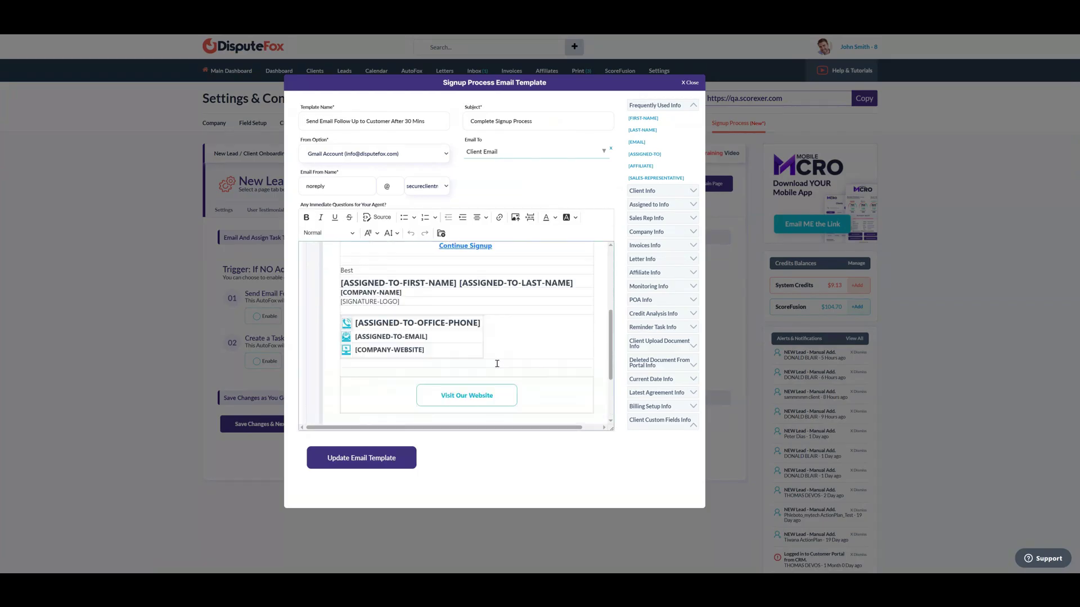
pyautogui.scroll(3, 497, 364)
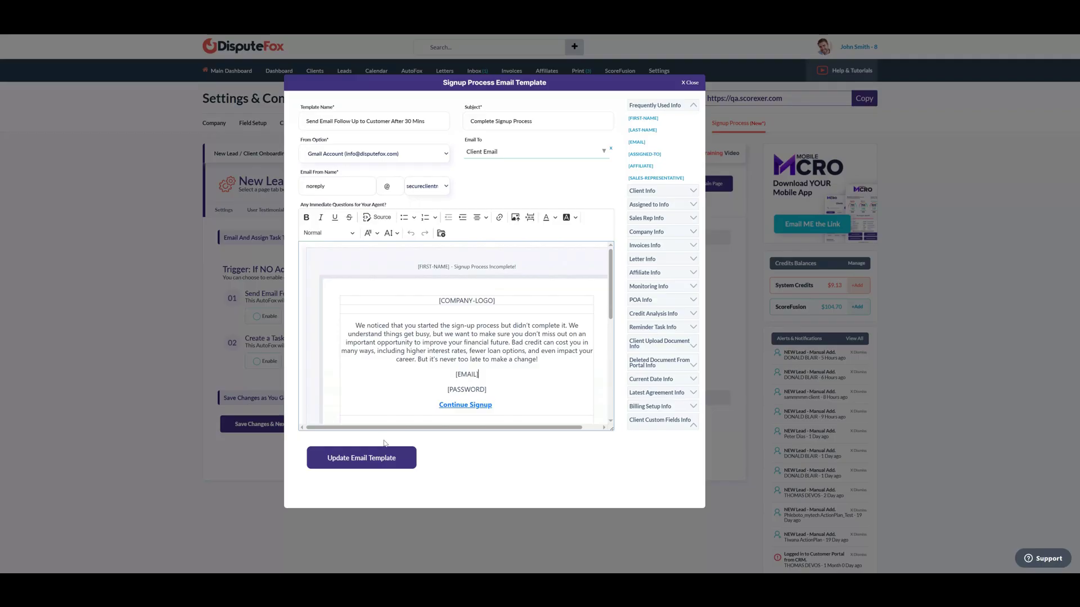
pyautogui.click(435, 531)
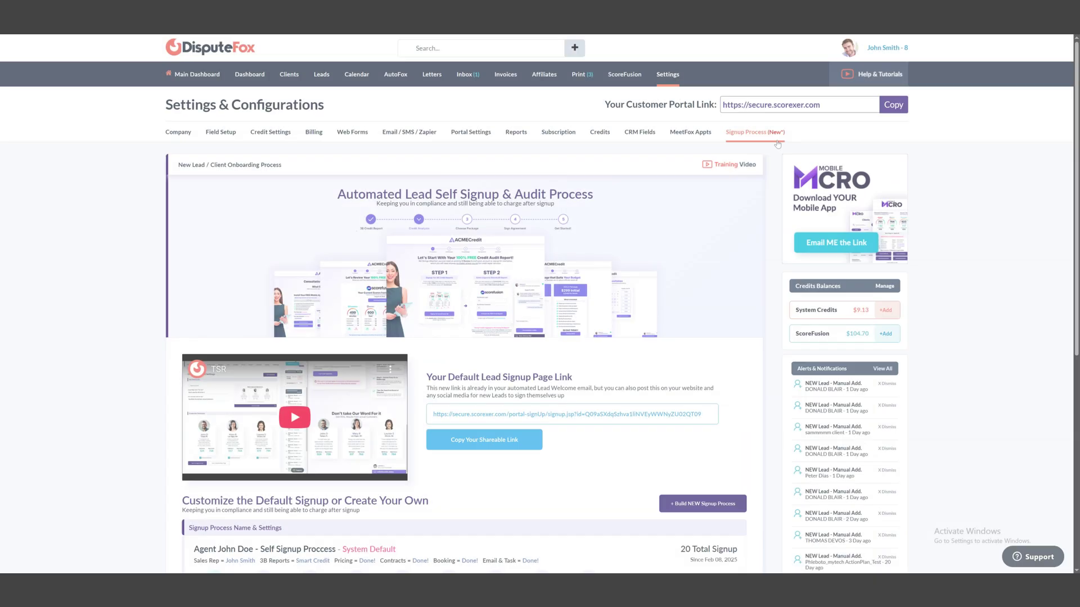
# Step: Scroll the Signup Process page down to the process cards
pyautogui.scroll(-3, 708, 205)
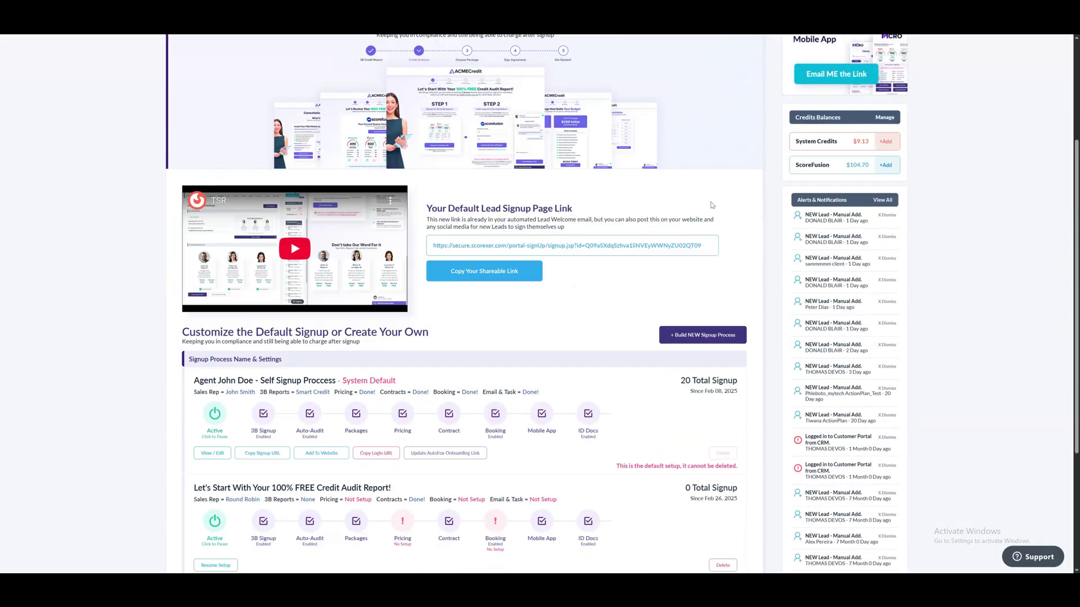
pyautogui.scroll(-2, 711, 205)
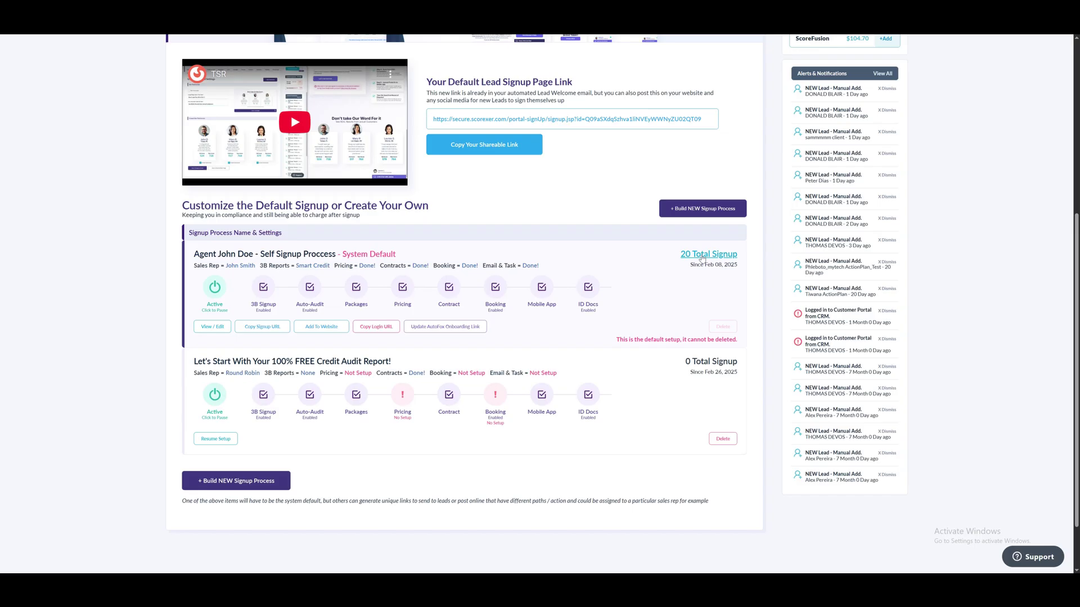
pyautogui.click(703, 259)
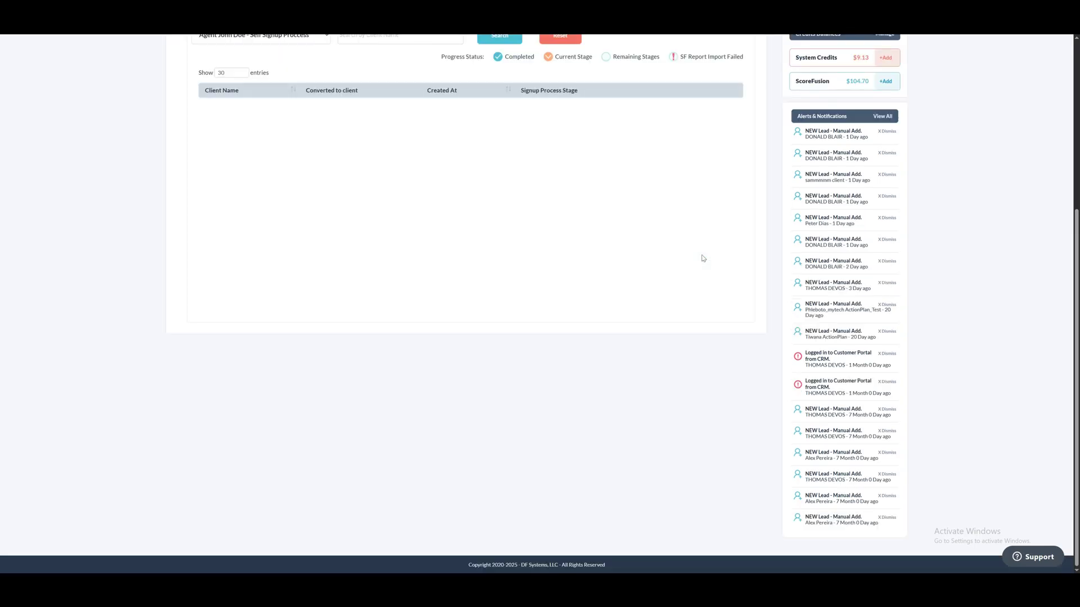
pyautogui.scroll(3, 505, 298)
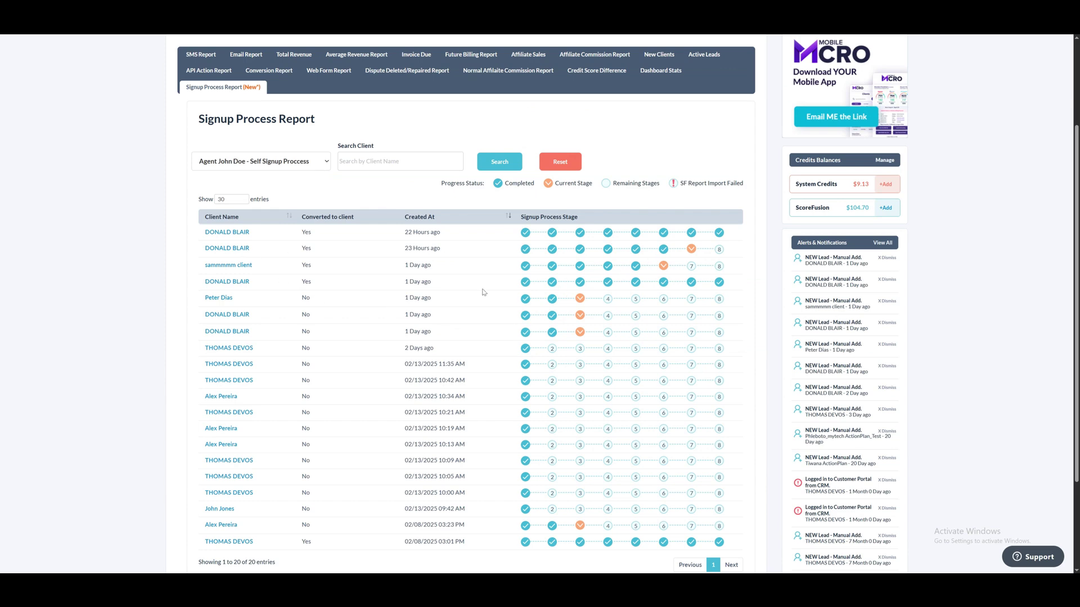
pyautogui.scroll(3, 459, 289)
pyautogui.scroll(-3, 459, 289)
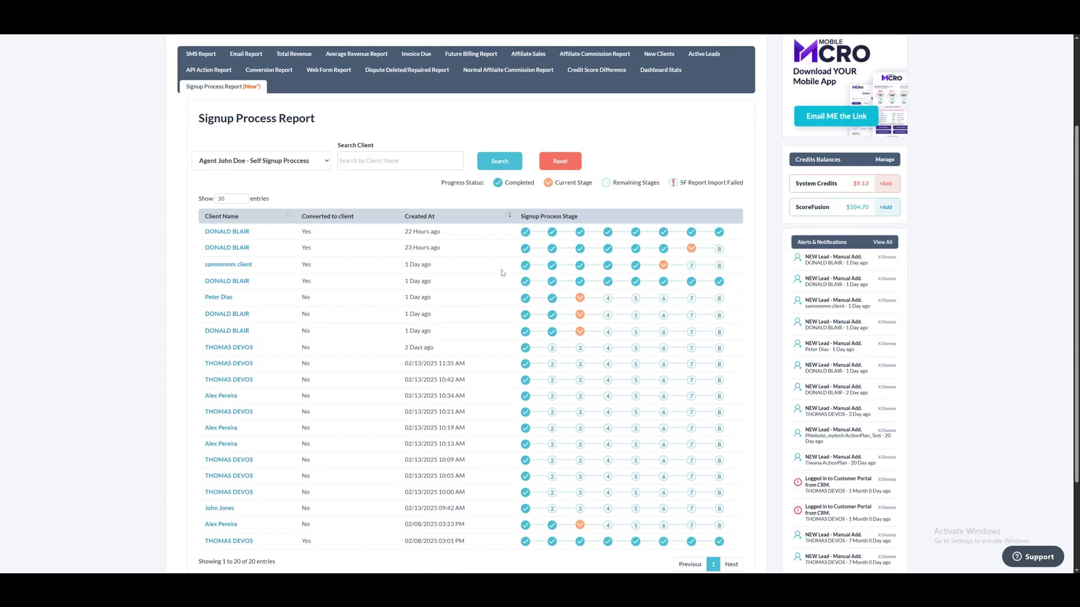